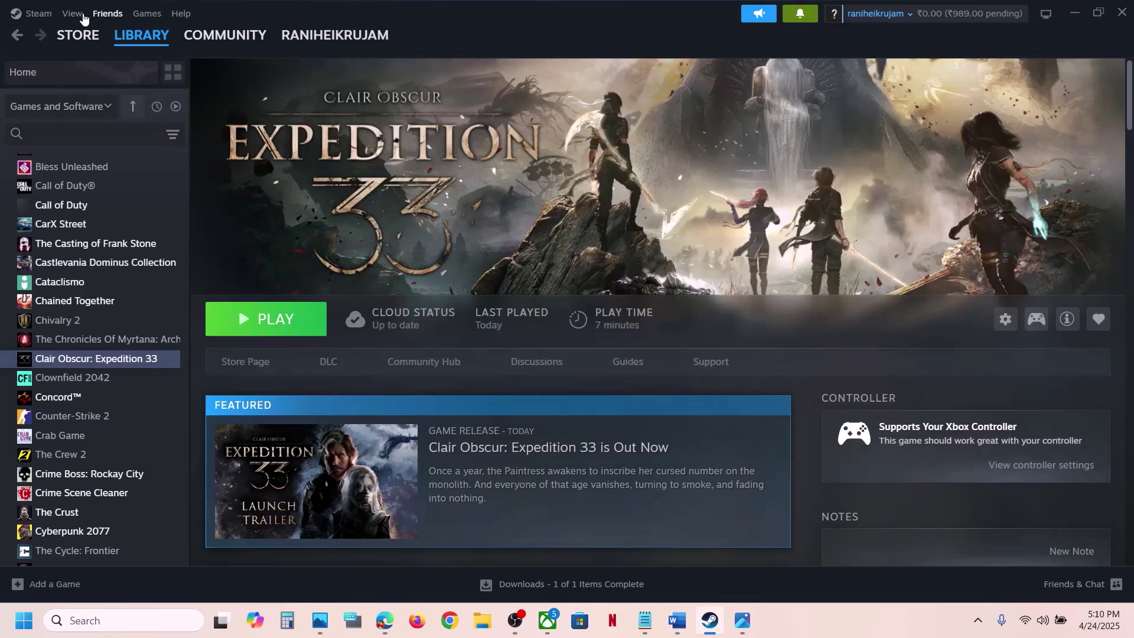
# - Turn off 'Enable the Steam Overlay while in-game' in Steam's In Game settings
pyautogui.click(39, 15)
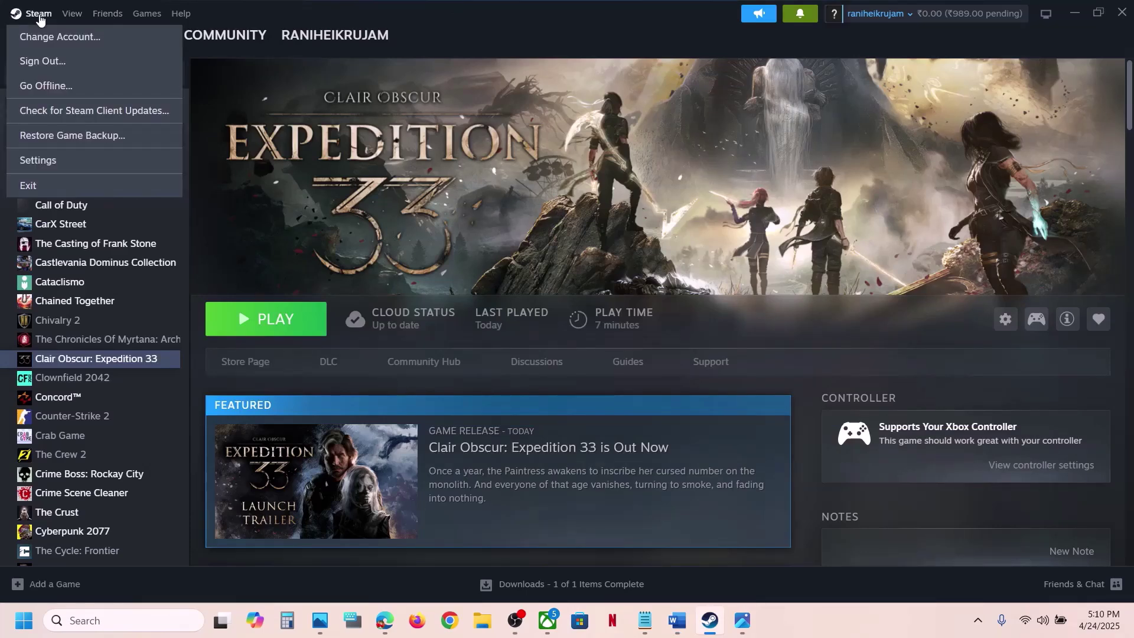
pyautogui.click(45, 163)
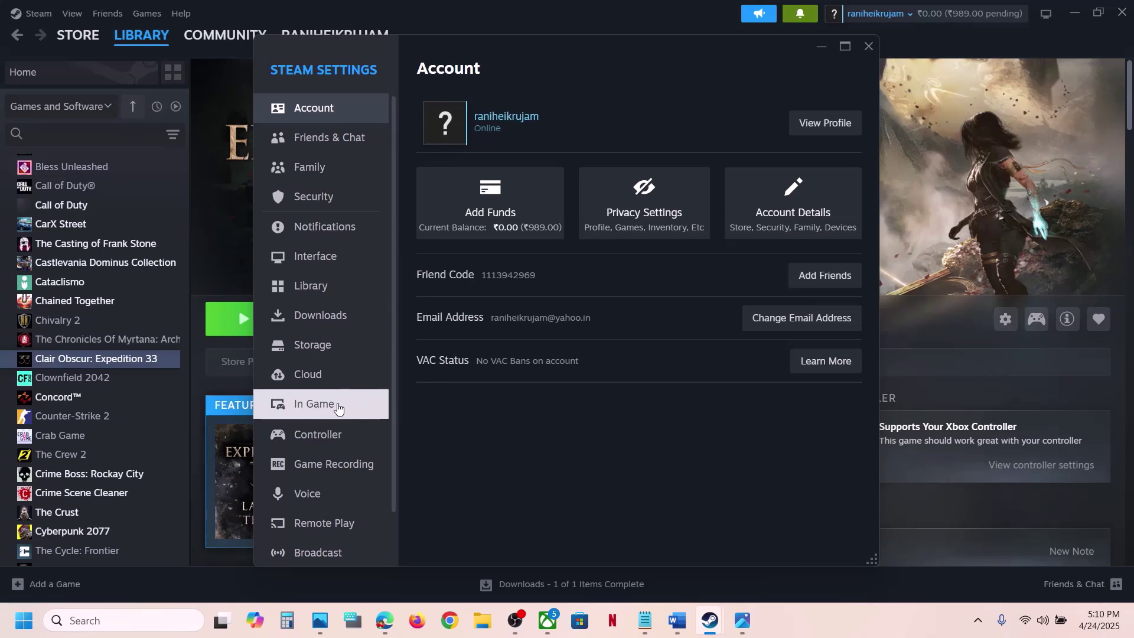
pyautogui.click(338, 408)
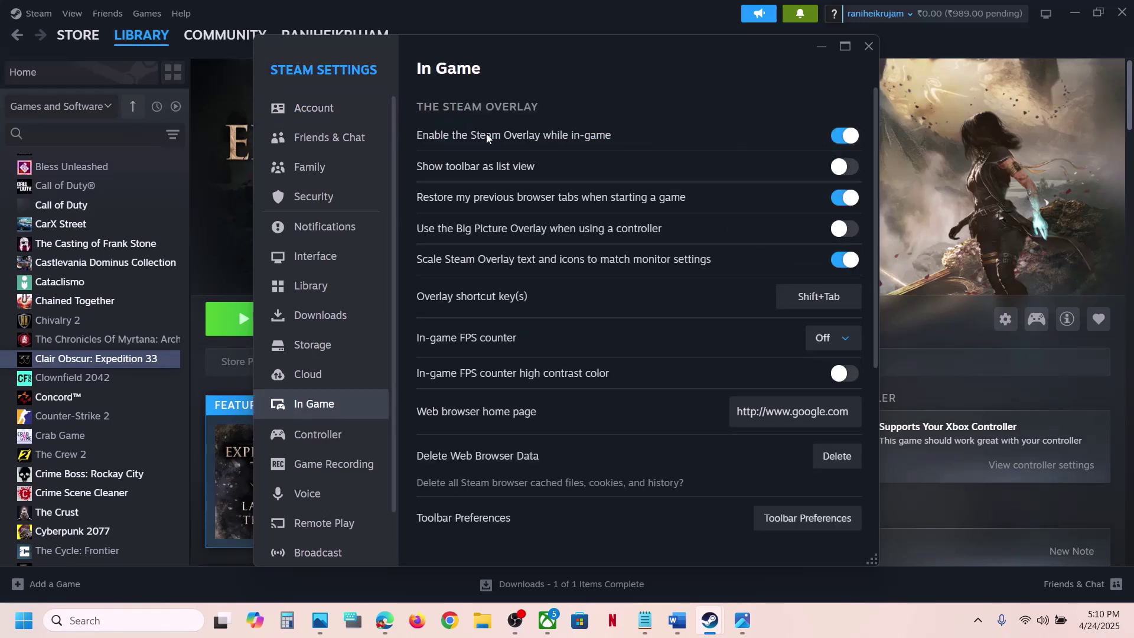
pyautogui.click(832, 138)
pyautogui.click(870, 47)
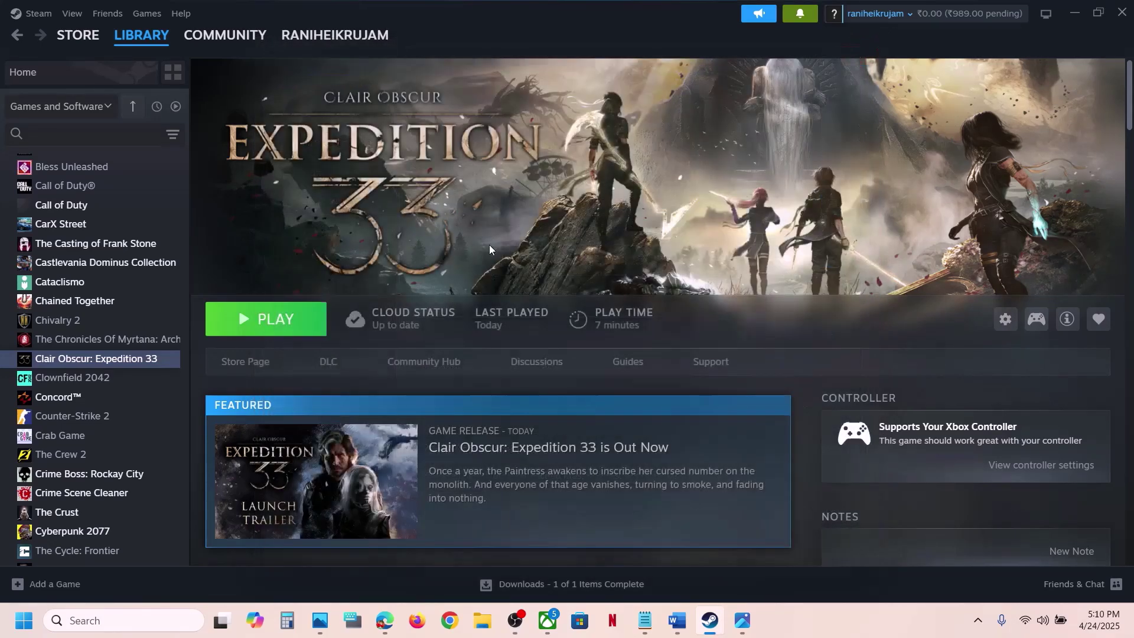
# - Toggle the Steam Overlay off and back on in Expedition 33's Properties, leaving it enabled
pyautogui.rightClick(135, 361)
pyautogui.click(173, 471)
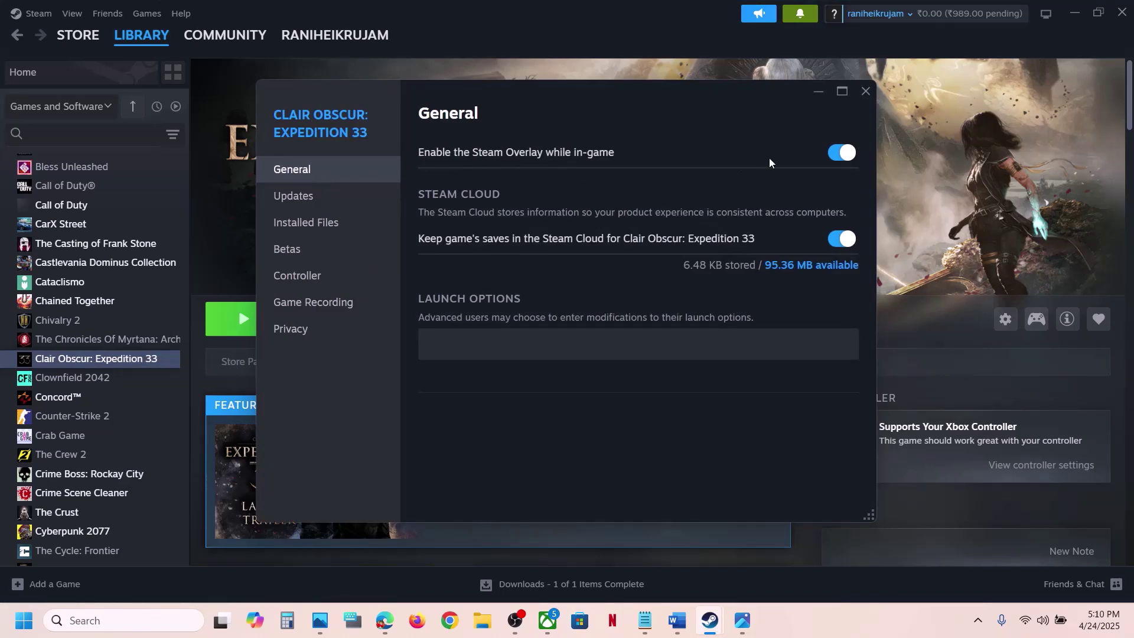
pyautogui.click(836, 152)
pyautogui.click(844, 153)
pyautogui.click(866, 92)
# - Check the Word steps document, then return to Steam and open Expedition 33's options
pyautogui.click(676, 620)
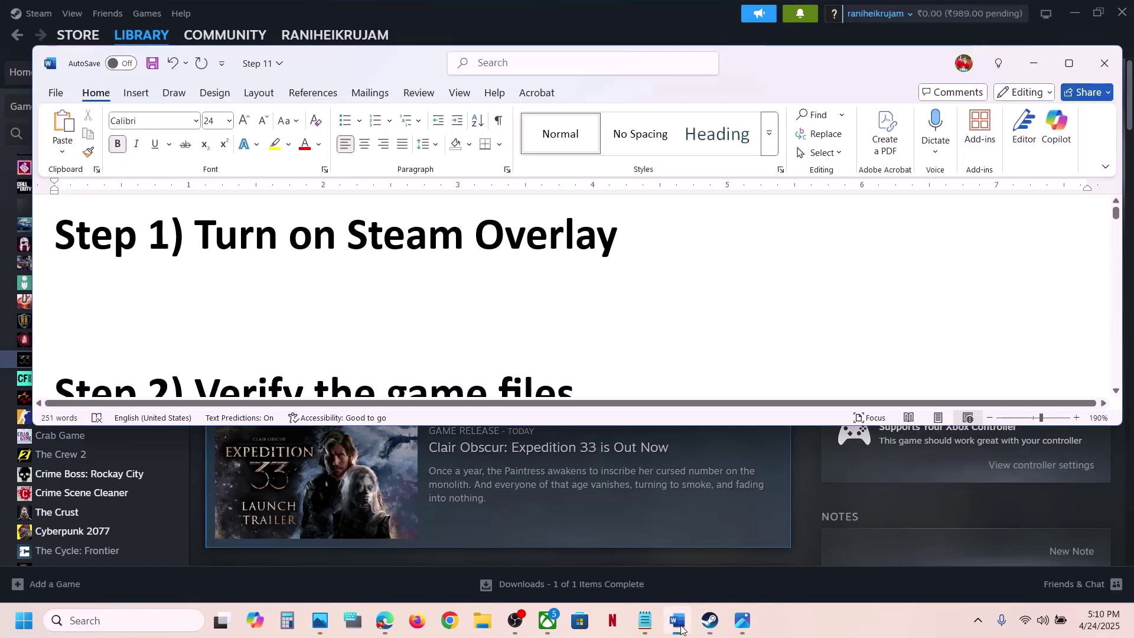
pyautogui.scroll(-2, 438, 340)
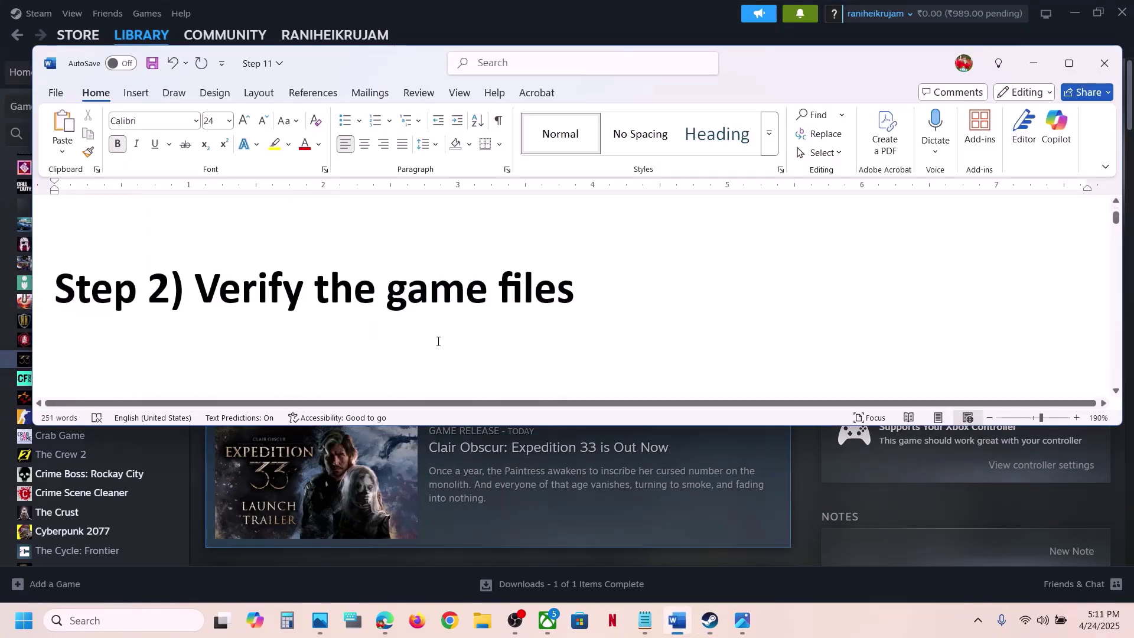
pyautogui.click(561, 32)
pyautogui.rightClick(125, 359)
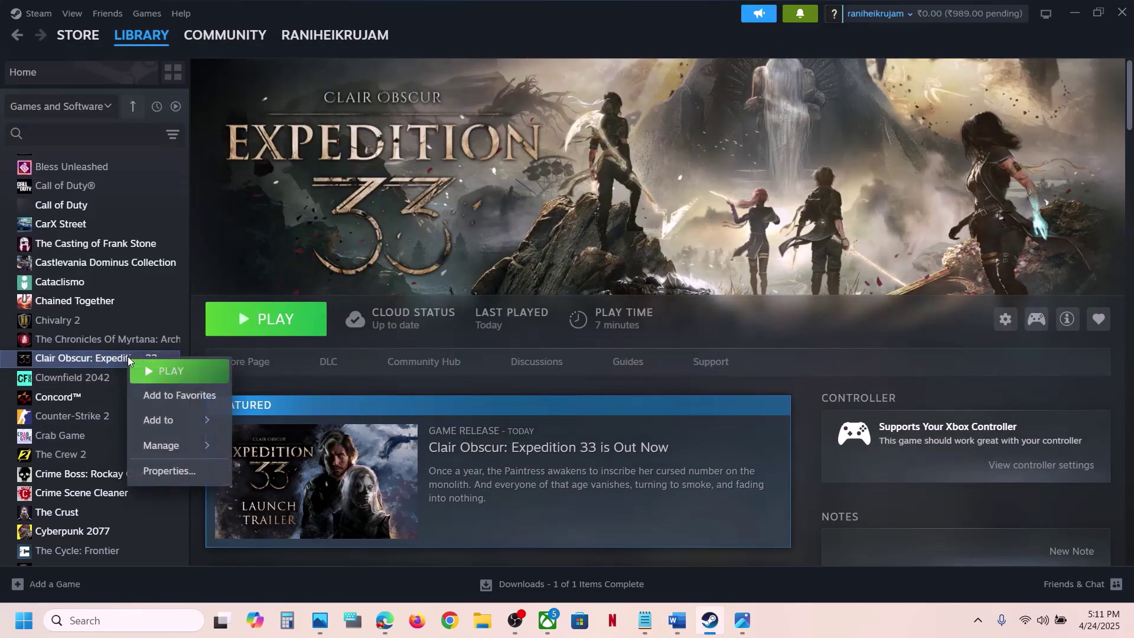
pyautogui.click(170, 472)
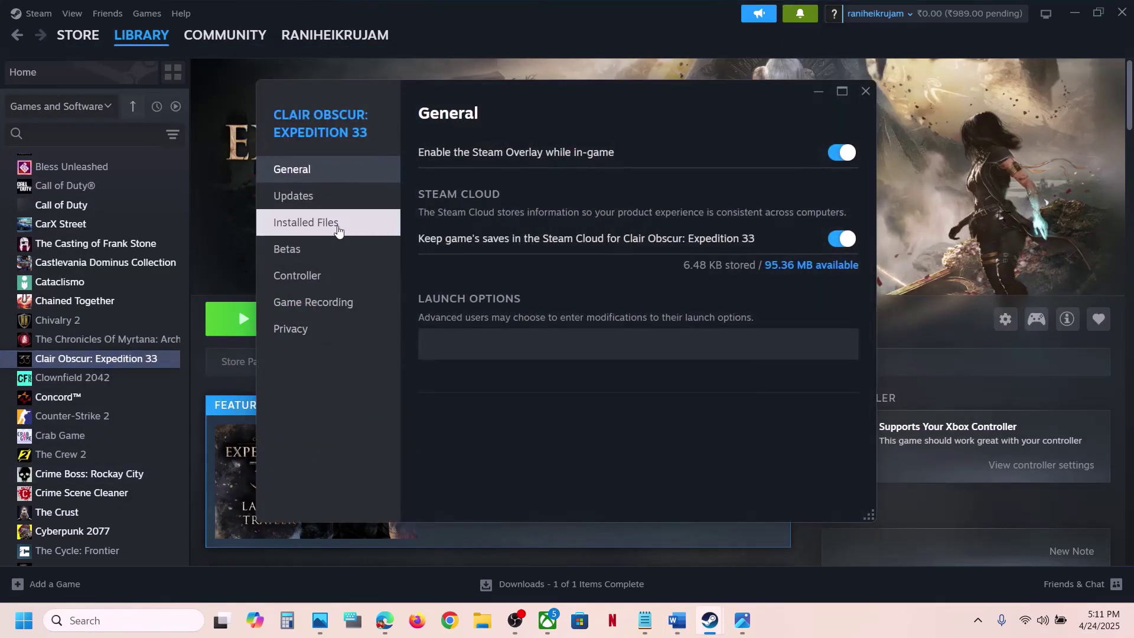
pyautogui.click(338, 229)
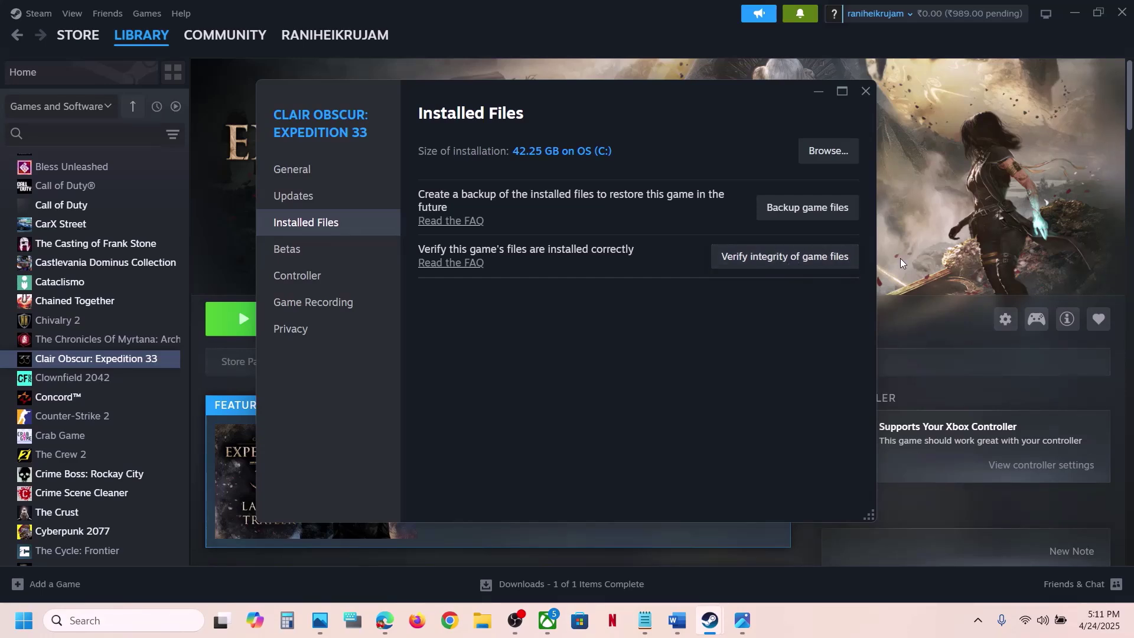
pyautogui.click(893, 245)
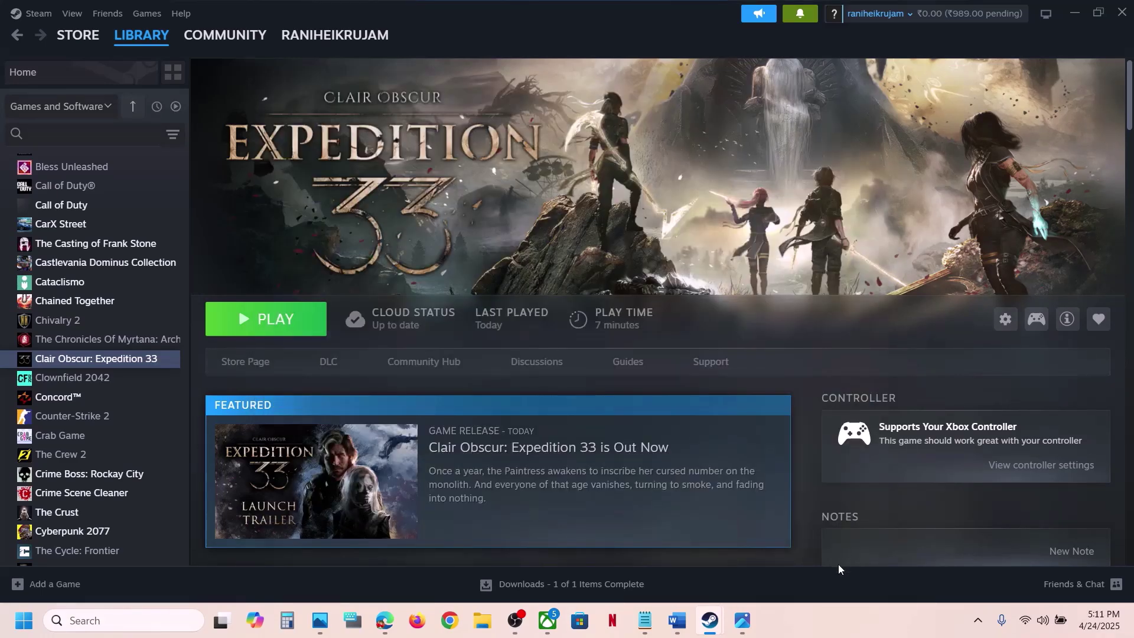
pyautogui.click(678, 620)
pyautogui.scroll(-5, 482, 249)
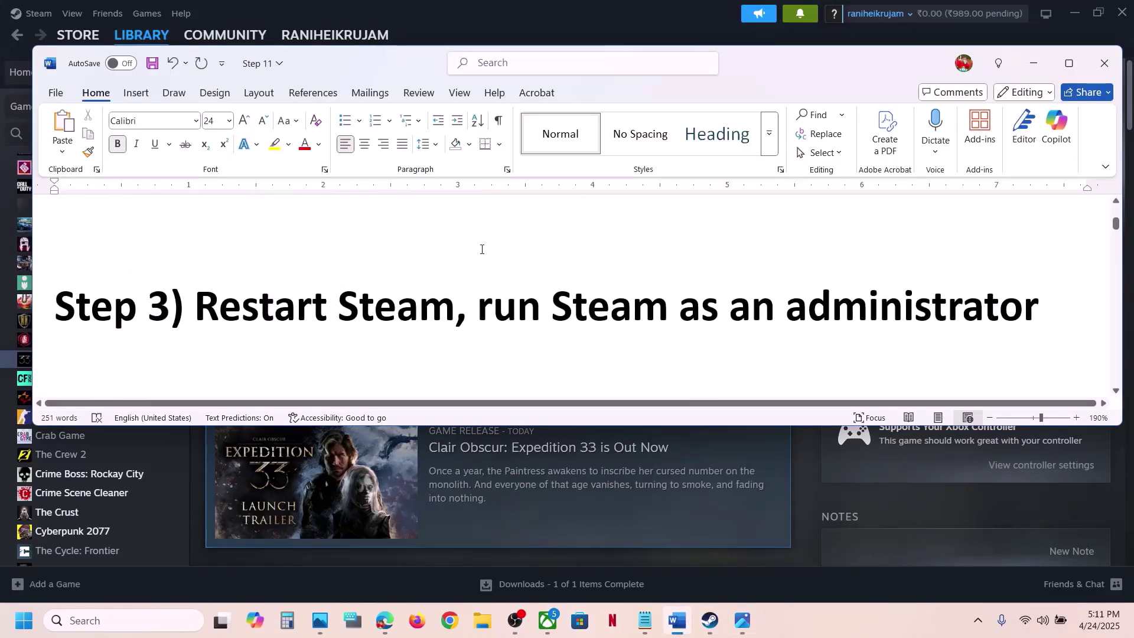
pyautogui.moveTo(196, 306); pyautogui.dragTo(397, 306)
pyautogui.click(523, 21)
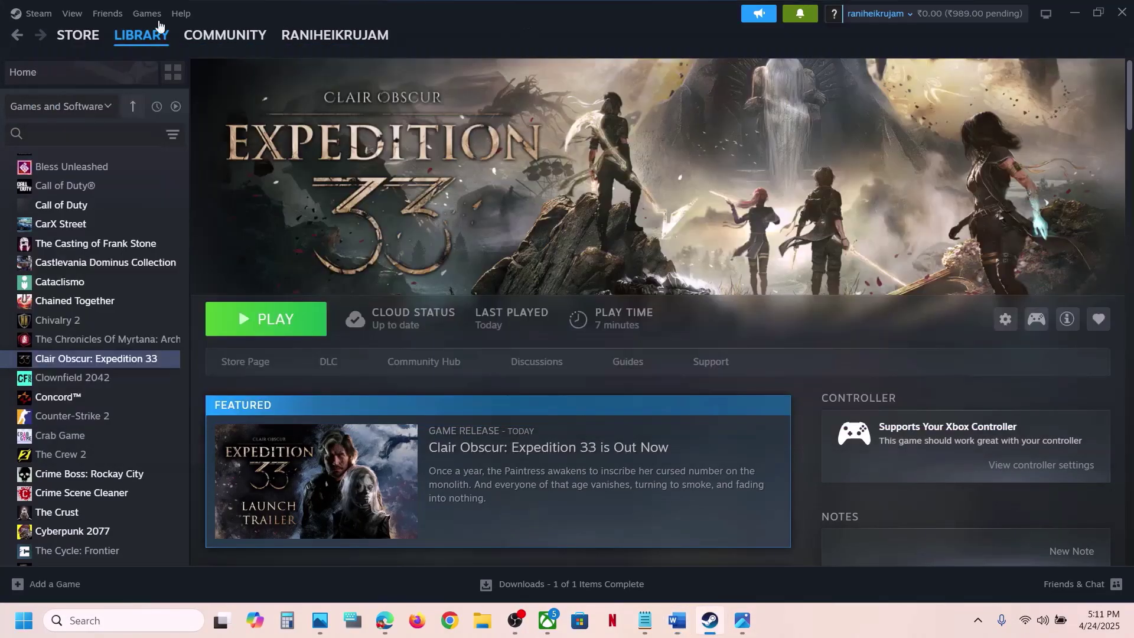
# - Highlight Step 3's 'run Steam as an administrator' in Word and reopen Steam's client menu
pyautogui.click(37, 13)
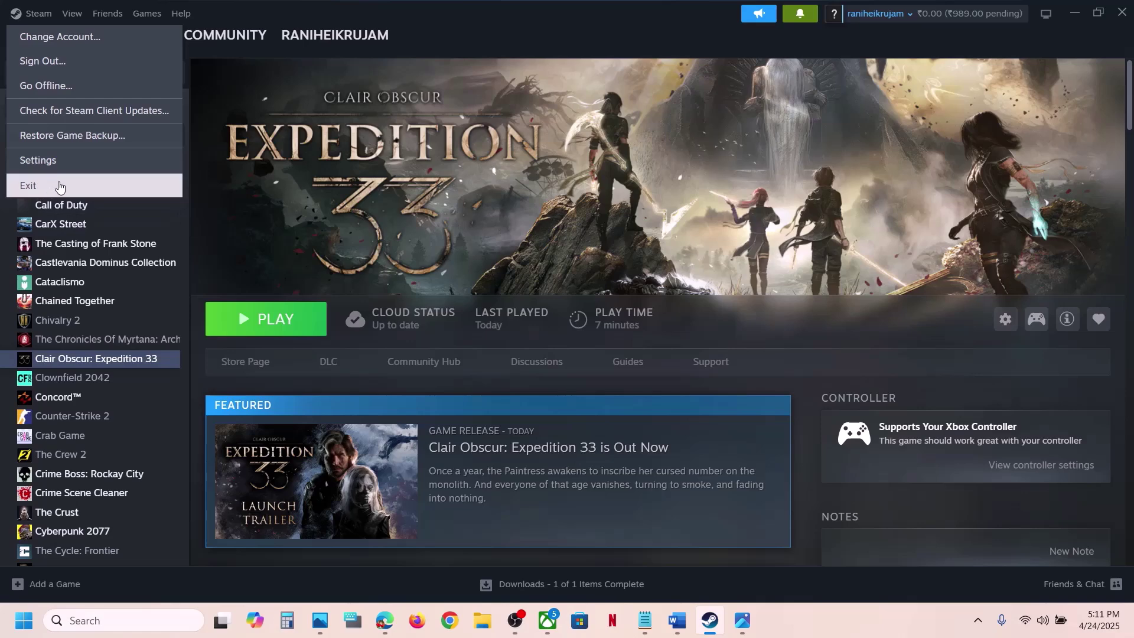
pyautogui.click(564, 43)
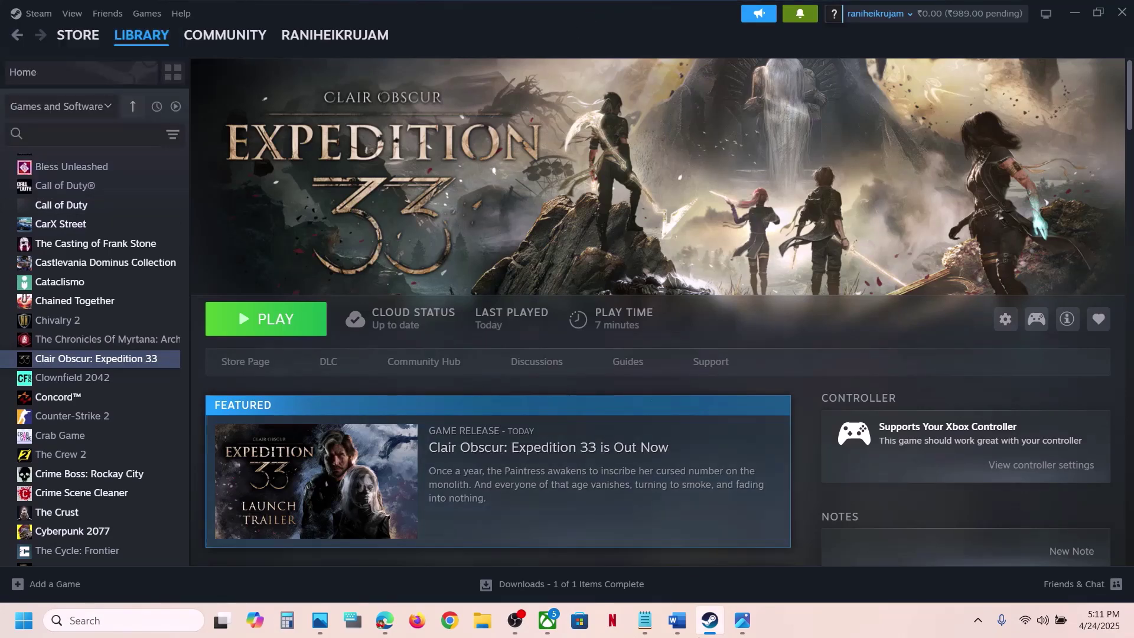
pyautogui.click(678, 620)
pyautogui.moveTo(514, 313); pyautogui.dragTo(1042, 313)
pyautogui.click(557, 24)
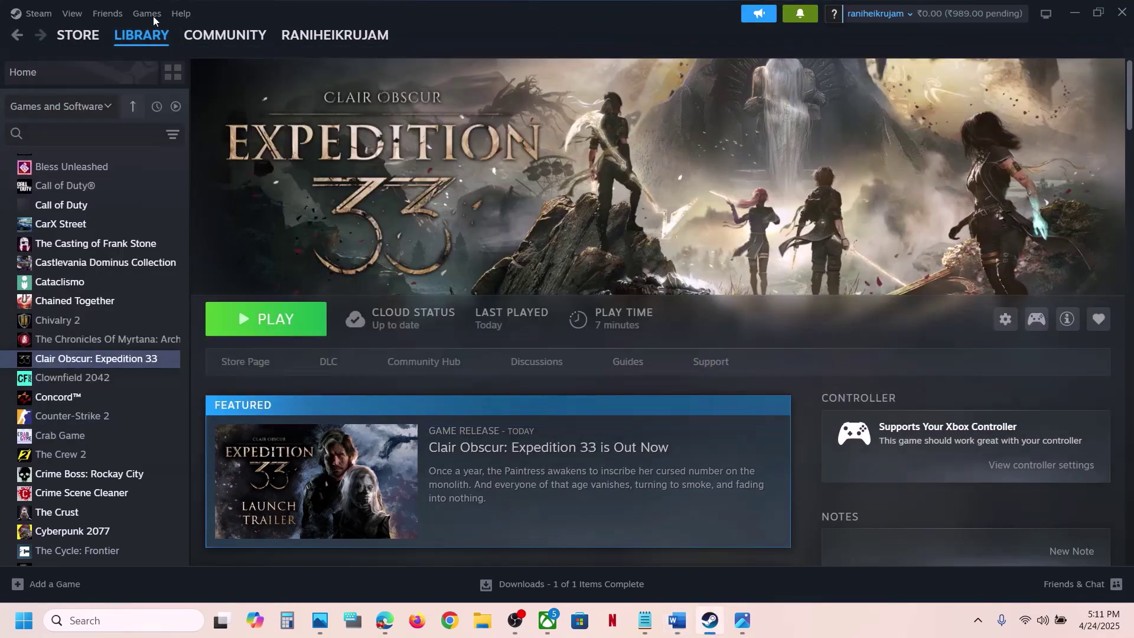
pyautogui.click(36, 13)
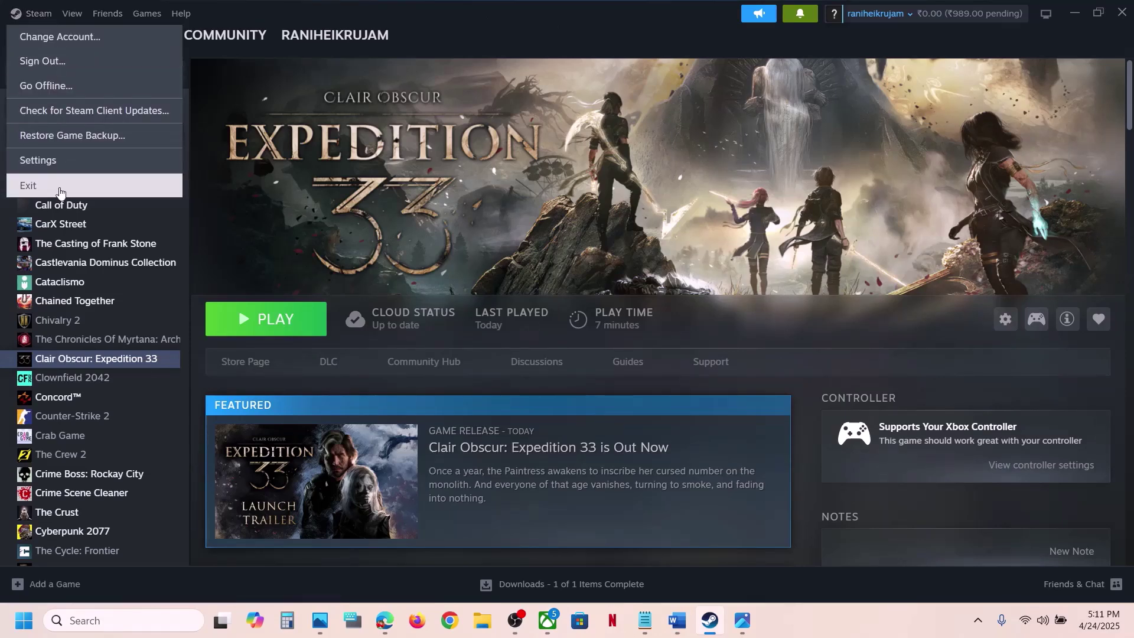
# - Search 'steam' in Windows and launch Steam with Run as administrator
pyautogui.click(121, 622)
pyautogui.write('steam')
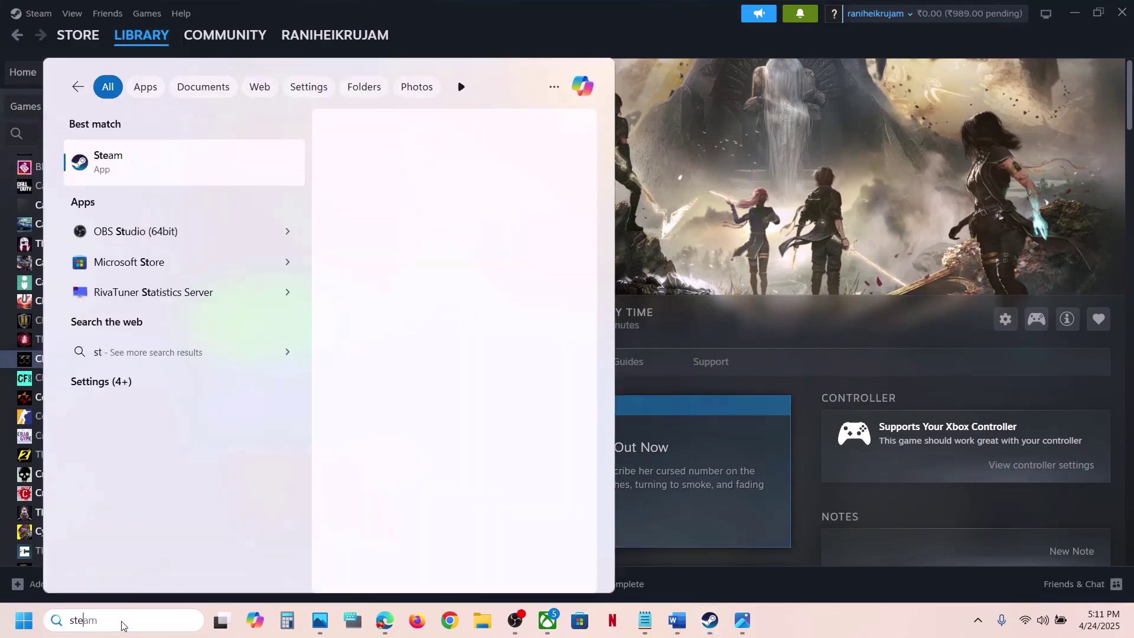
pyautogui.rightClick(152, 154)
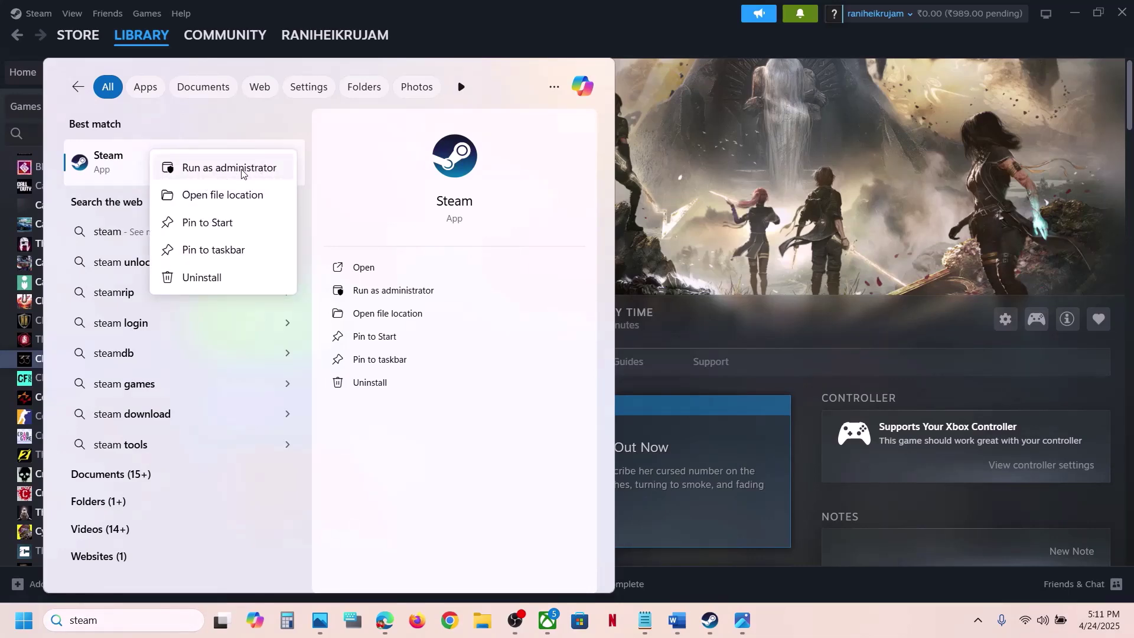
pyautogui.click(250, 169)
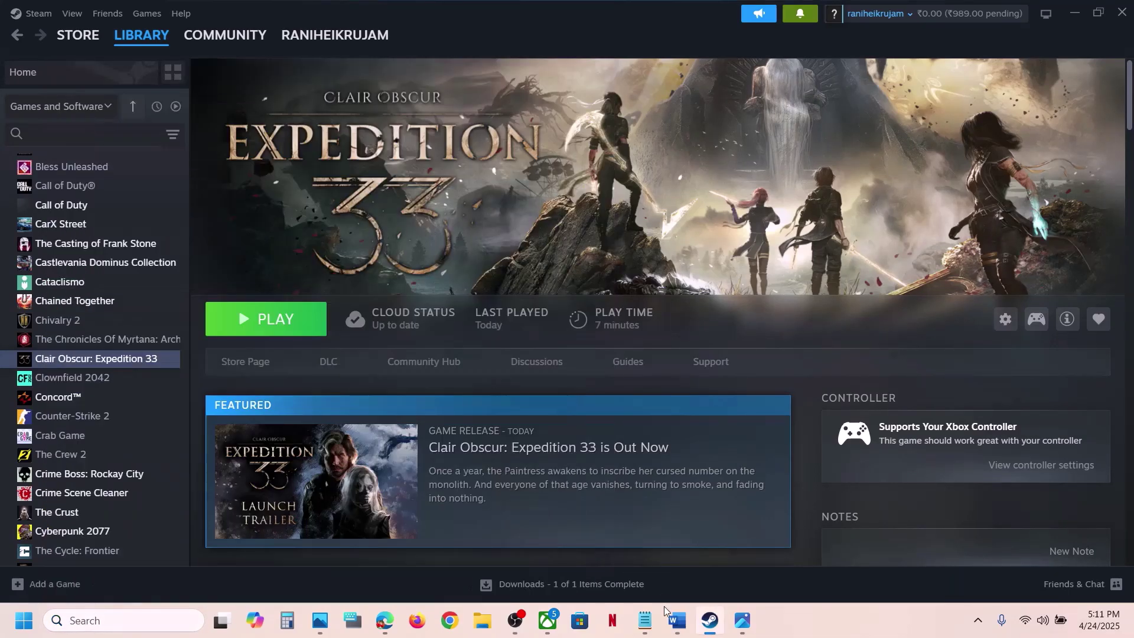
# - Maximize Word, highlight Step 4 on allowing the exe through Windows Security and firewall, and open Windows Settings
pyautogui.click(673, 629)
pyautogui.scroll(-3, 476, 274)
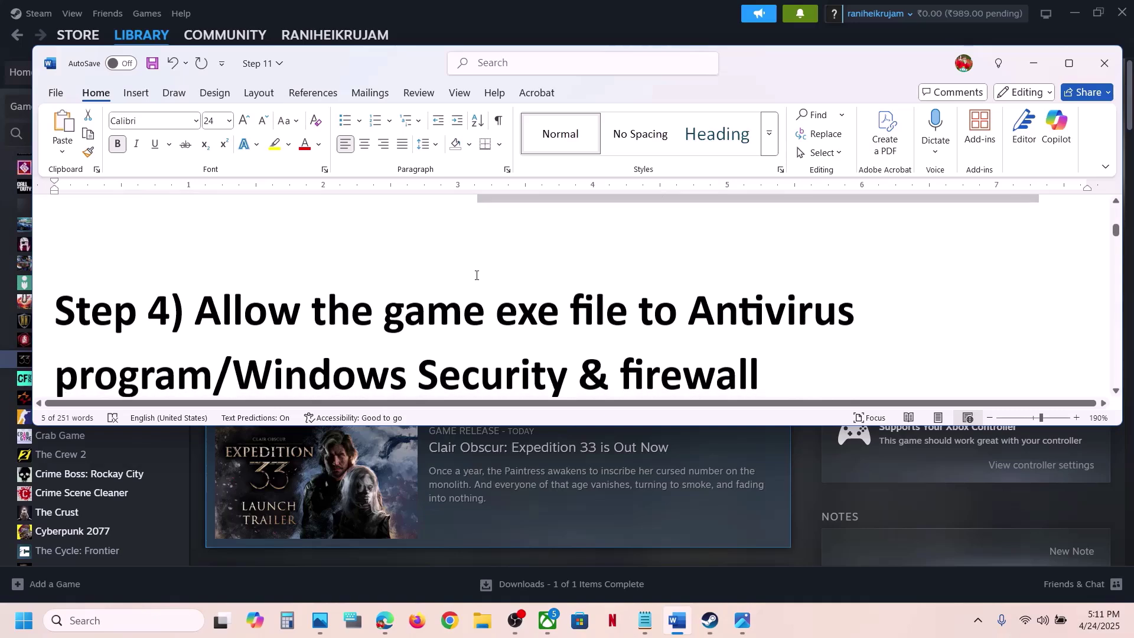
pyautogui.click(1068, 59)
pyautogui.scroll(3, 517, 367)
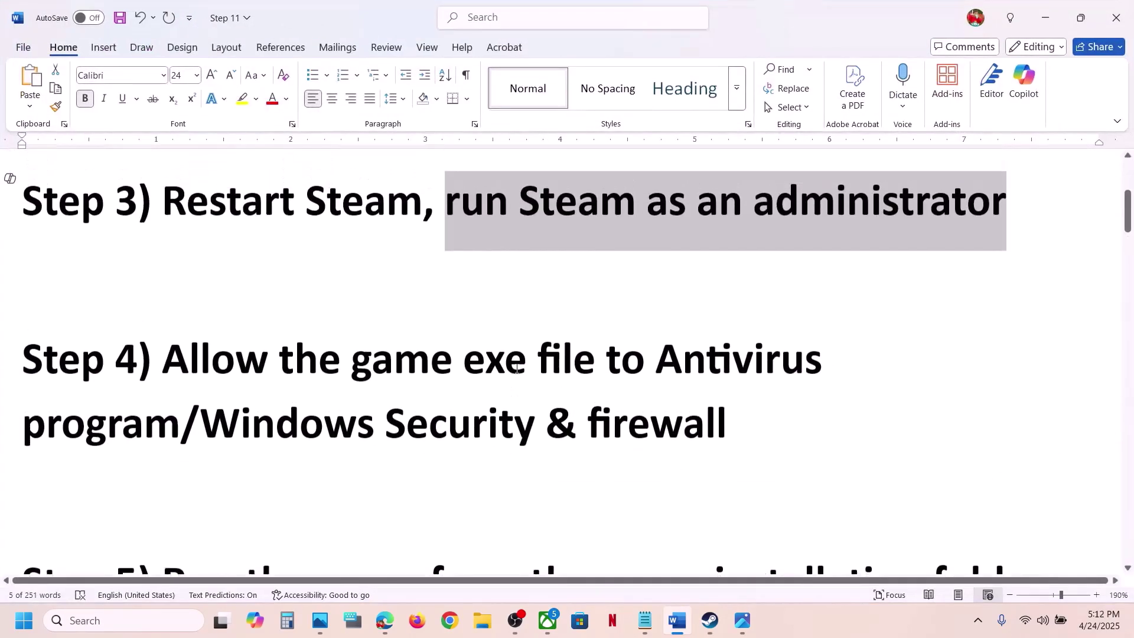
pyautogui.moveTo(191, 390); pyautogui.dragTo(134, 453)
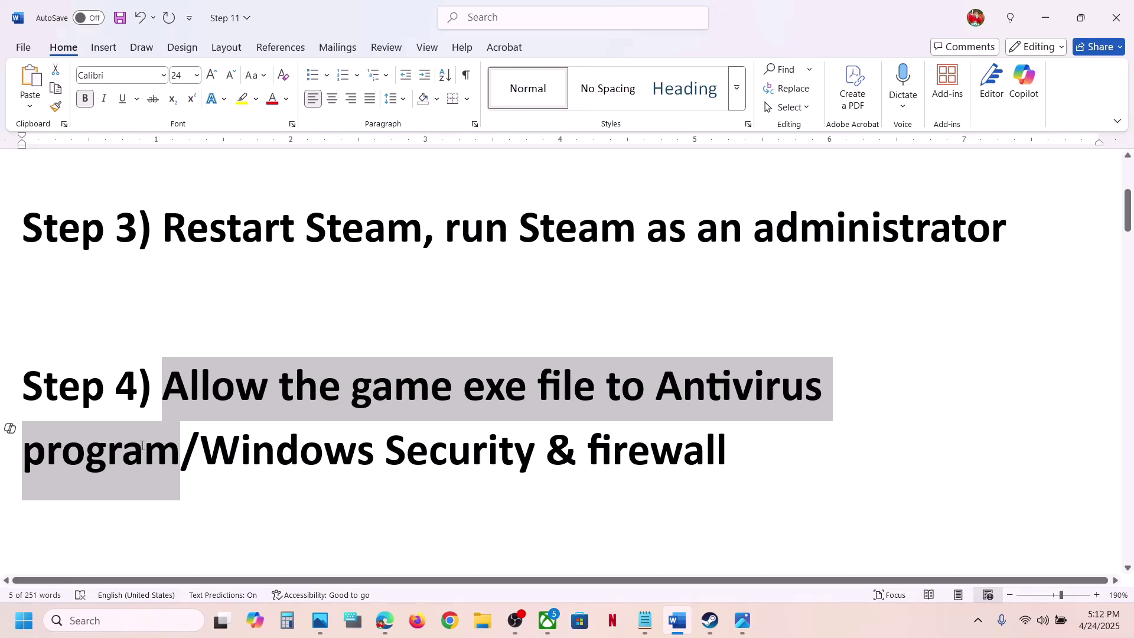
pyautogui.moveTo(201, 452); pyautogui.dragTo(726, 454)
pyautogui.press('super+i')
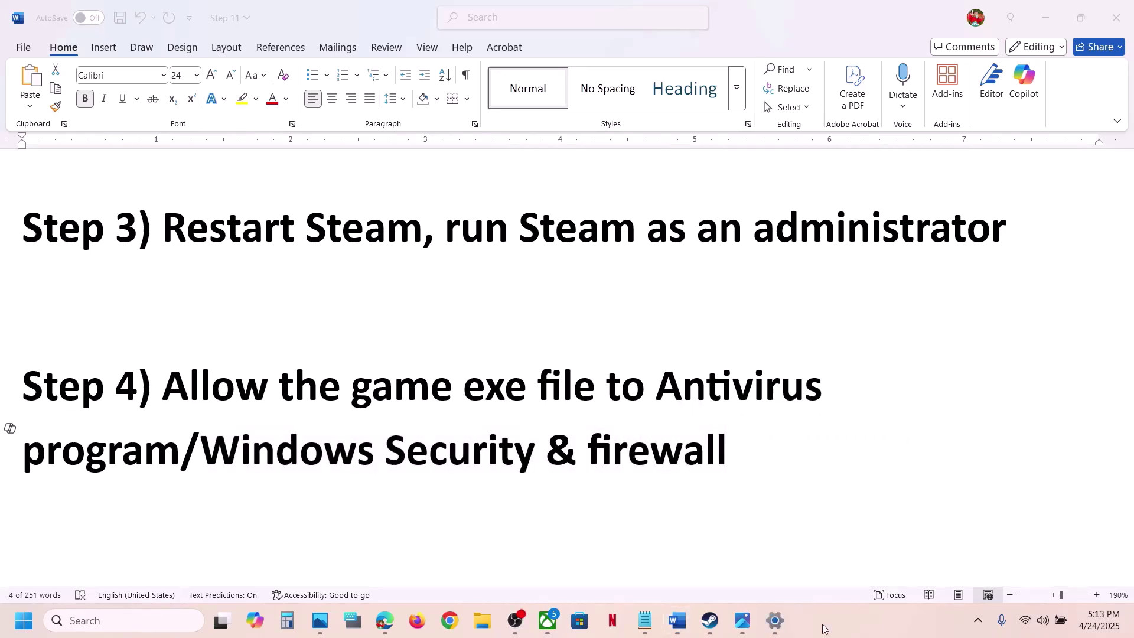
# - Open Windows Security's Ransomware protection list of apps allowed through Controlled folder access
pyautogui.click(80, 462)
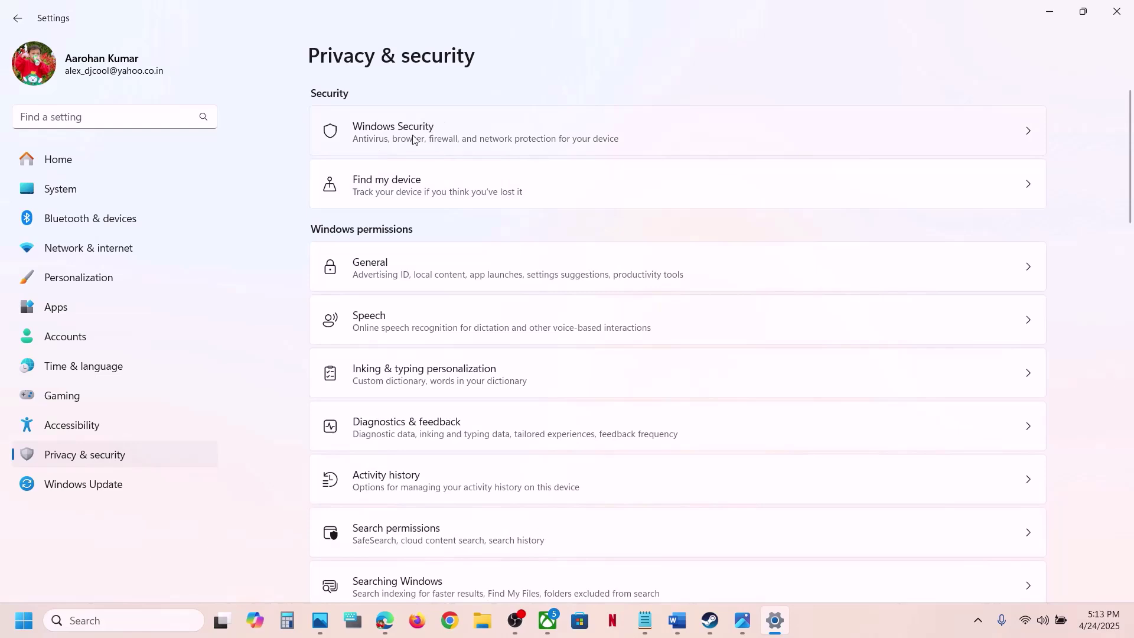
pyautogui.click(412, 139)
pyautogui.scroll(-1, 464, 264)
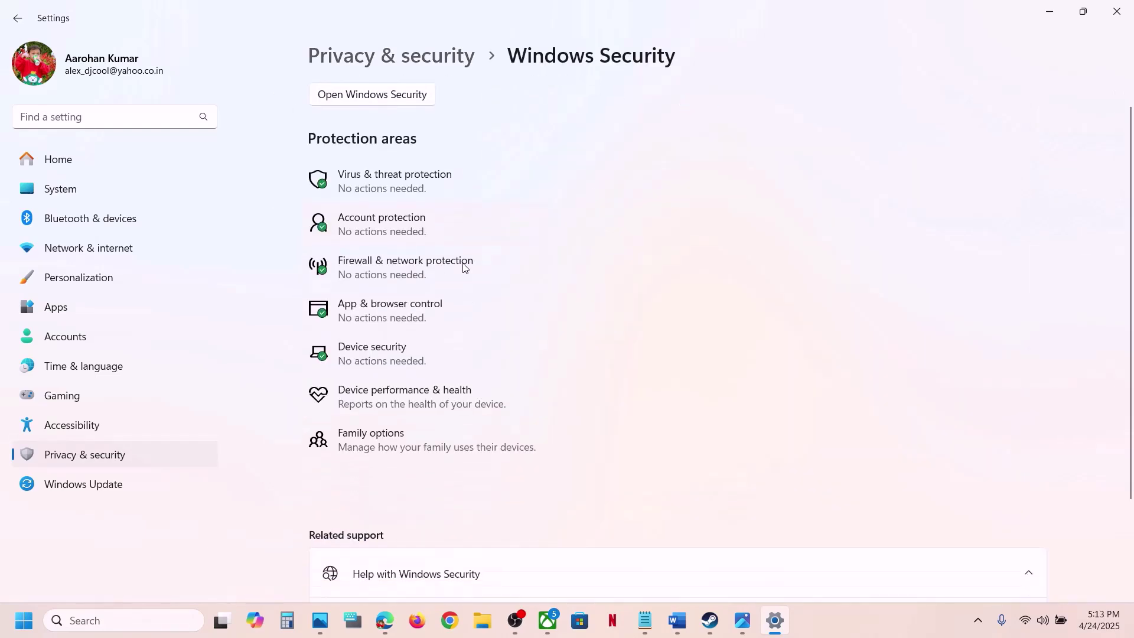
pyautogui.click(412, 185)
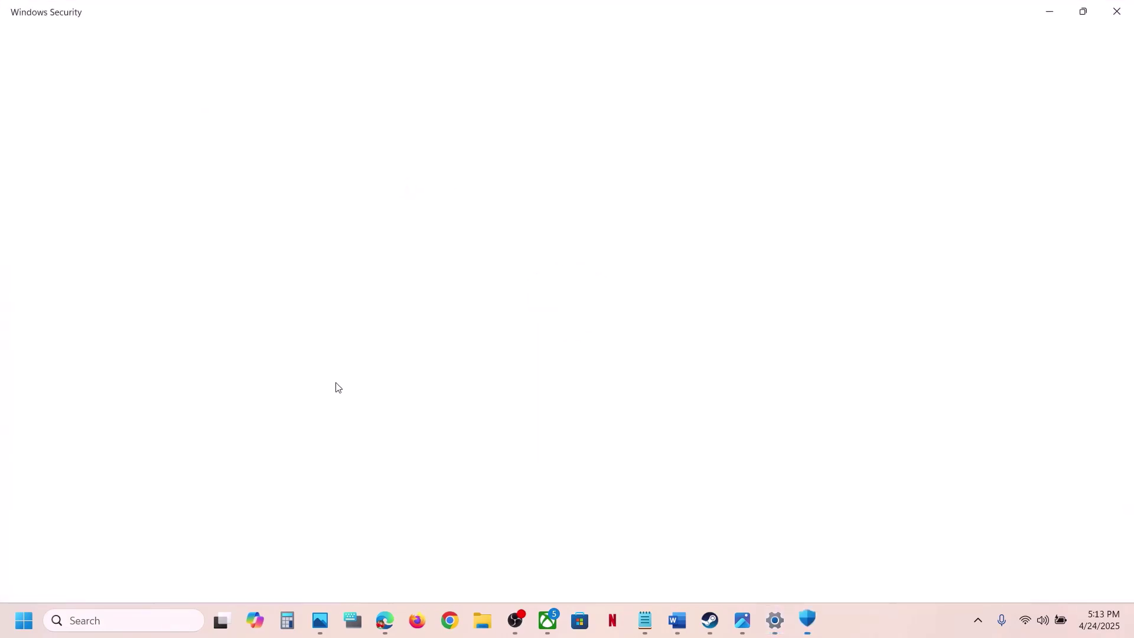
pyautogui.scroll(-3, 336, 387)
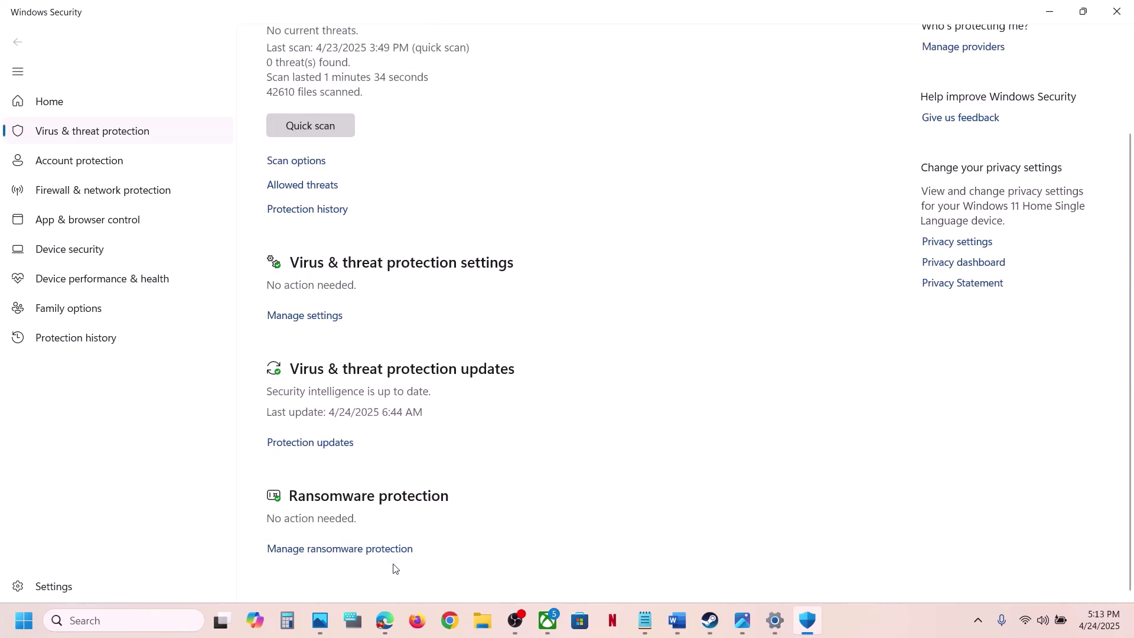
pyautogui.click(365, 550)
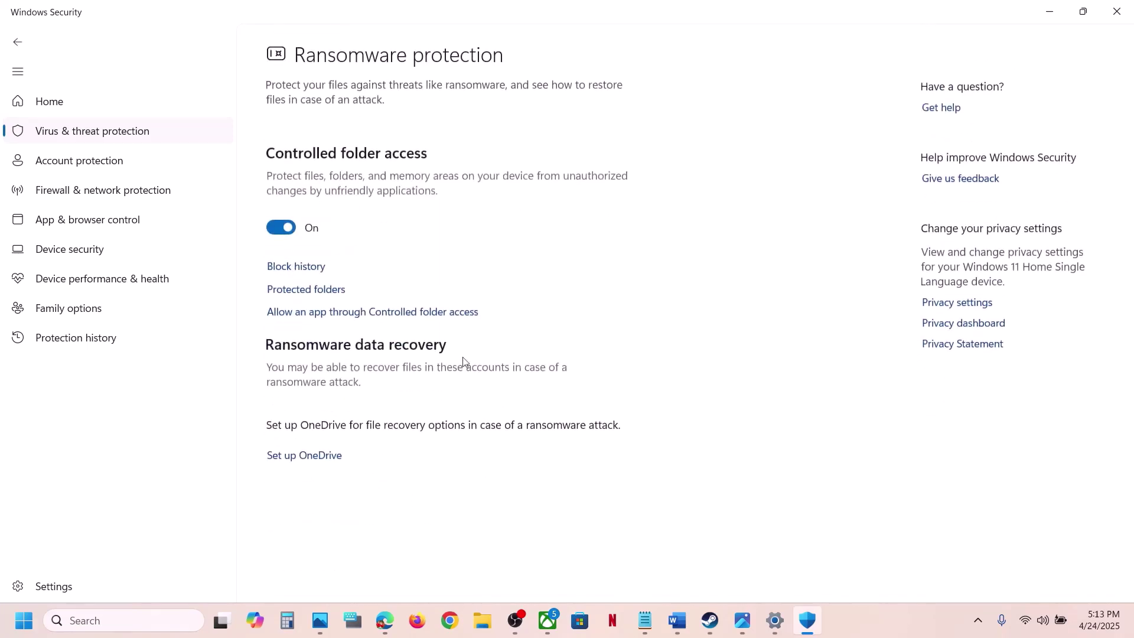
pyautogui.click(386, 310)
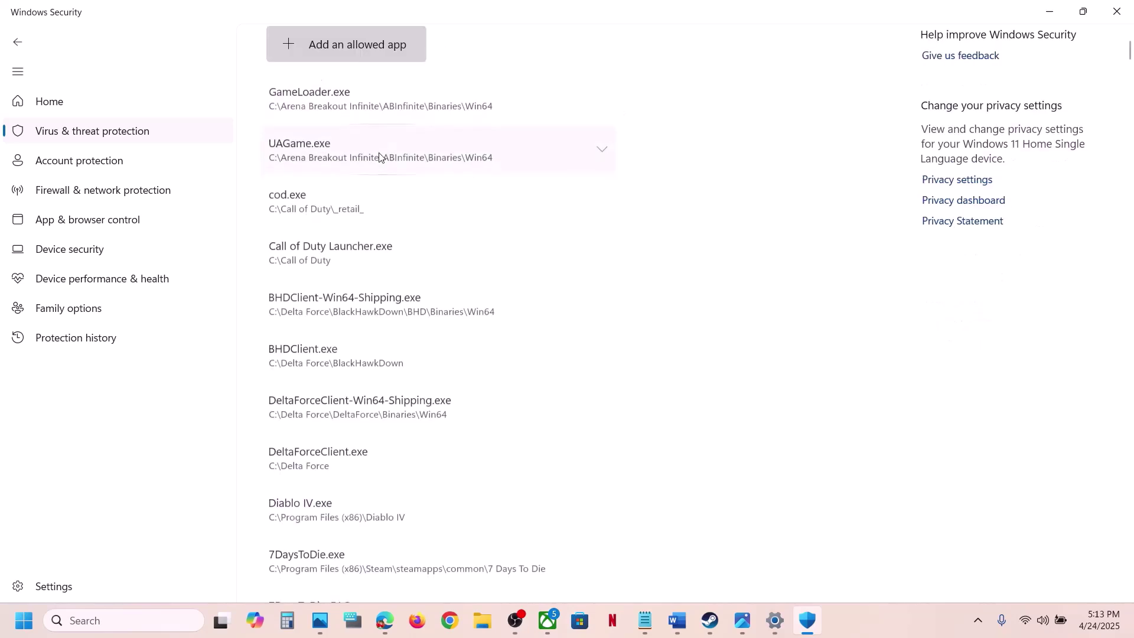
# - Add Expedition33_Steam from the Expedition 33 install folder as an allowed app
pyautogui.click(364, 53)
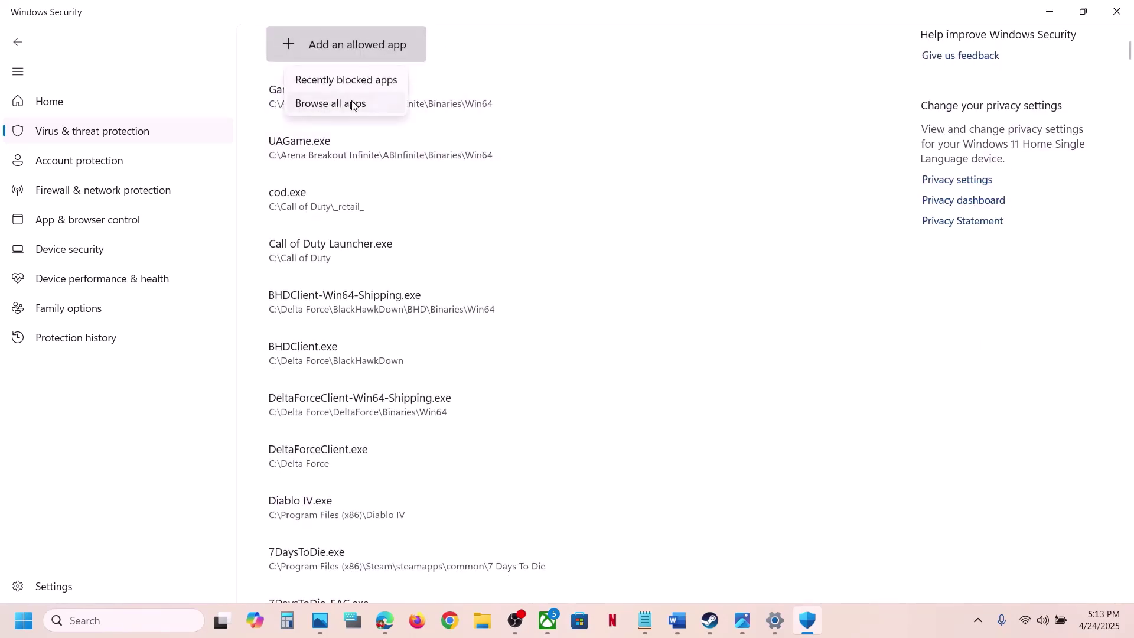
pyautogui.click(355, 101)
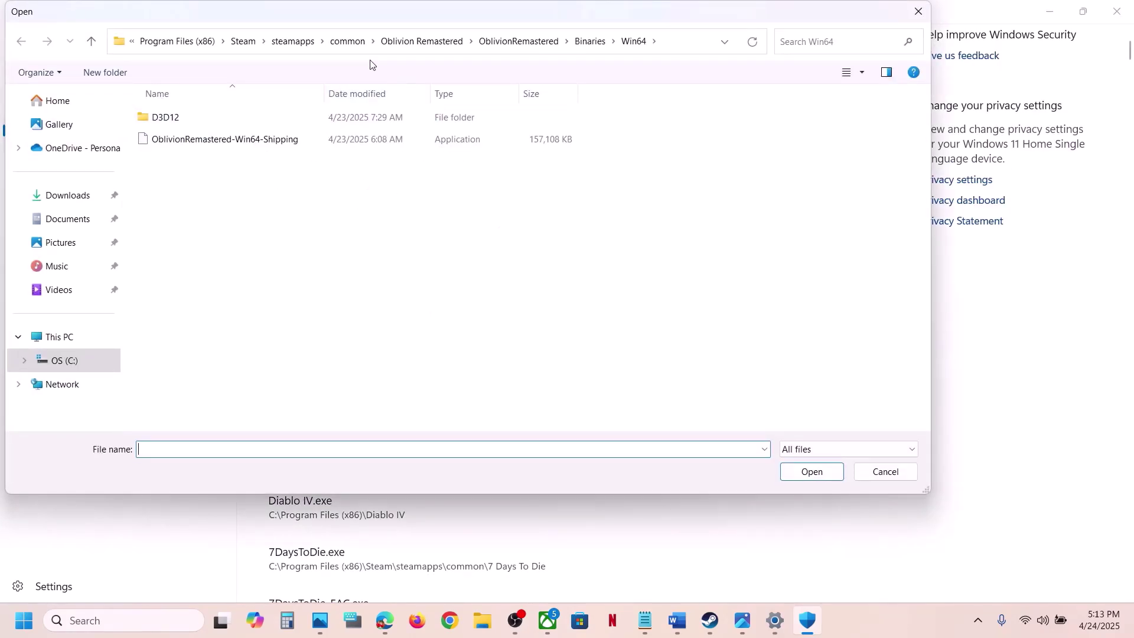
pyautogui.click(348, 40)
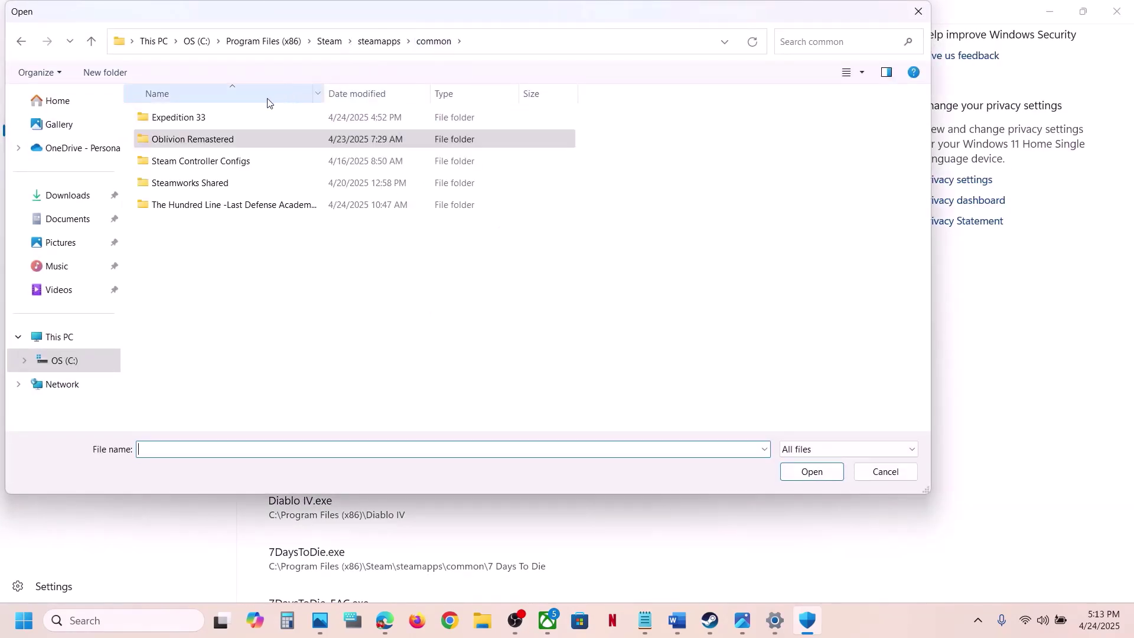
pyautogui.click(224, 118)
pyautogui.doubleClick(247, 122)
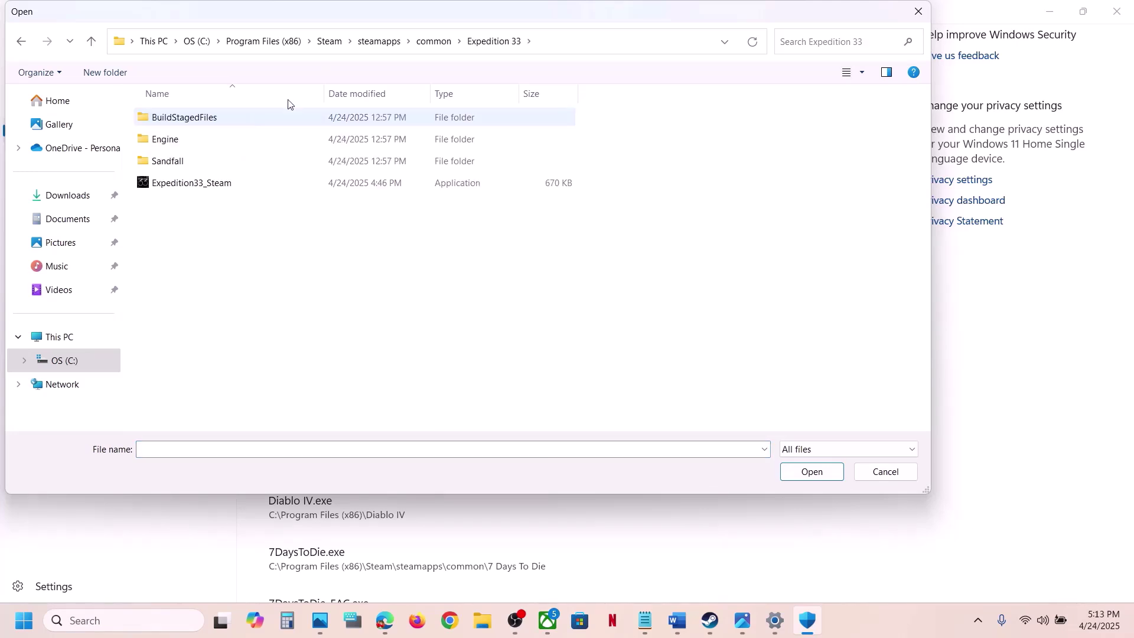
pyautogui.click(553, 47)
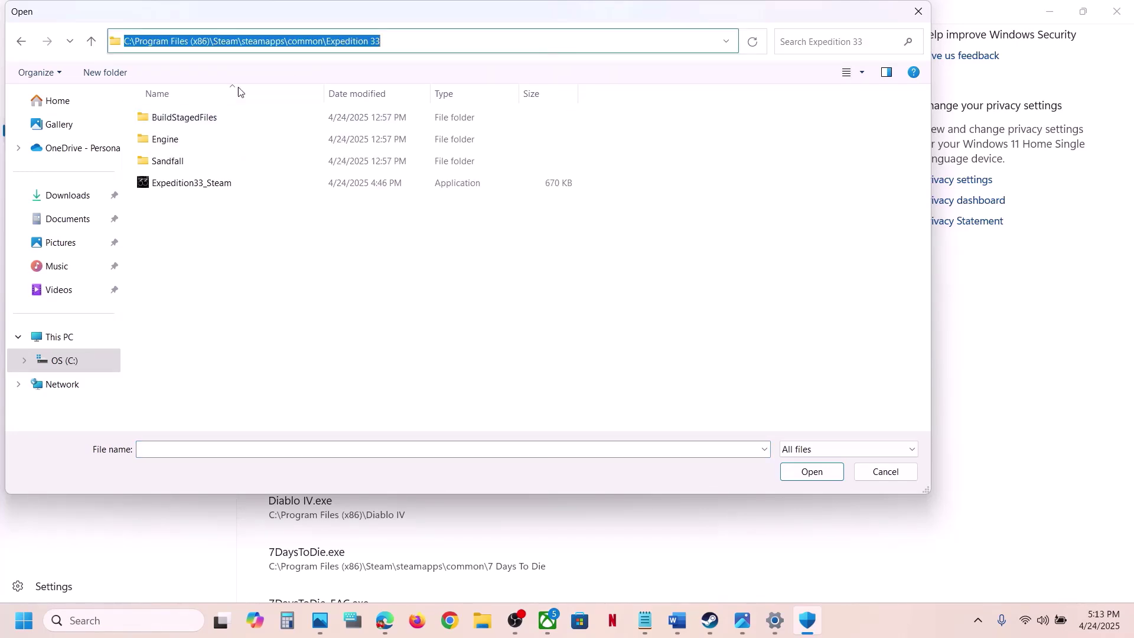
pyautogui.click(224, 187)
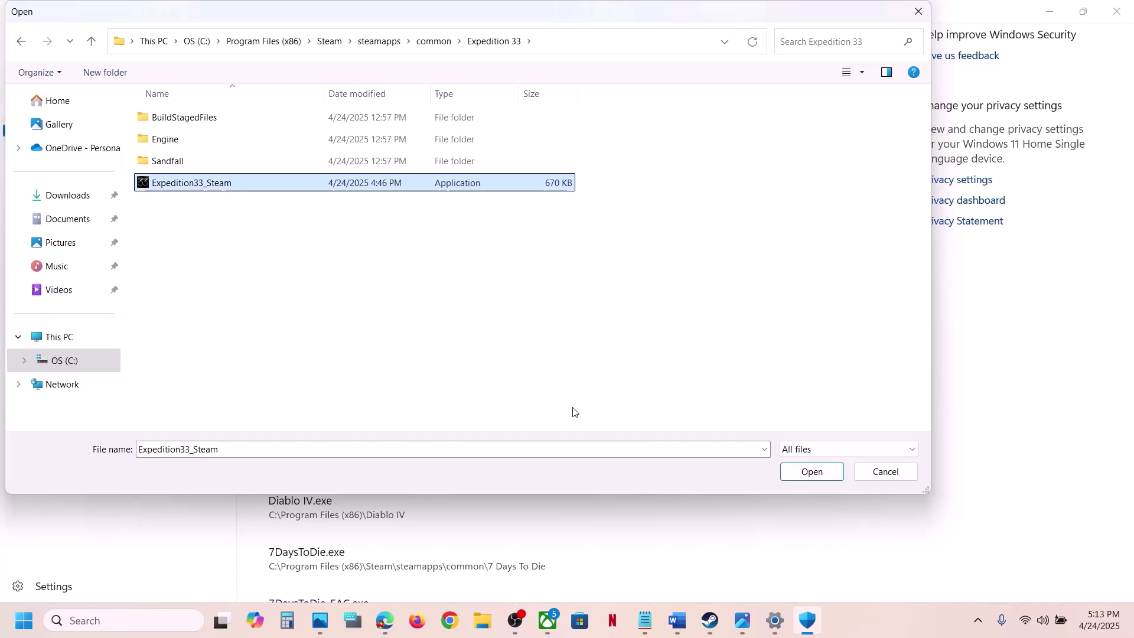
pyautogui.click(791, 479)
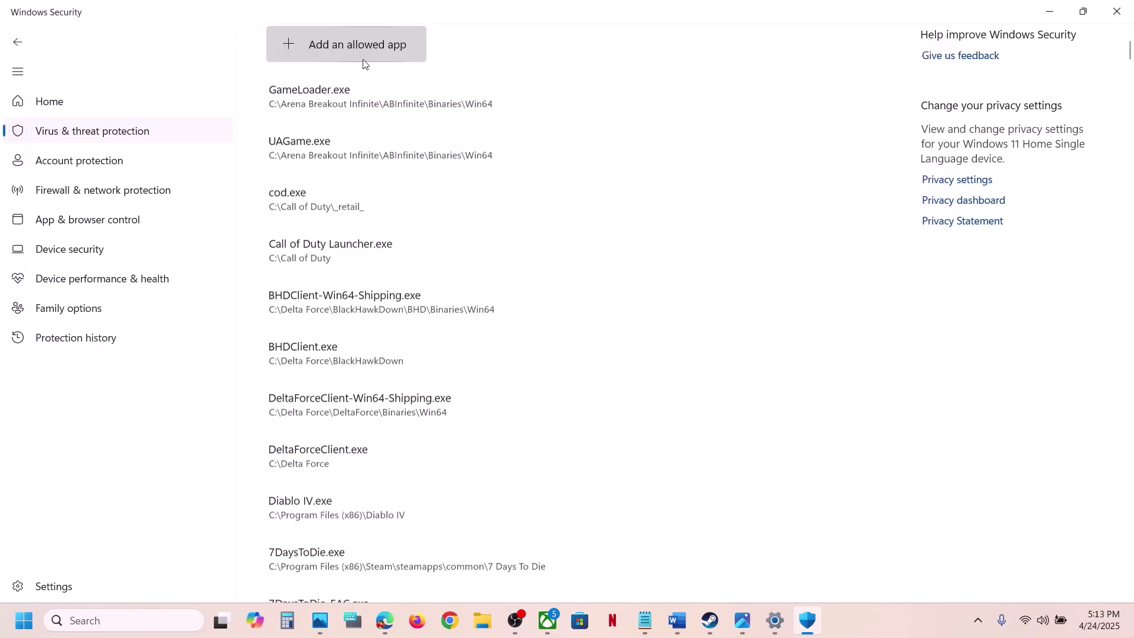
# - Add SandFall-Win64-Shipping from Sandfall\Binaries\Win64 as an allowed app
pyautogui.click(357, 48)
pyautogui.click(366, 101)
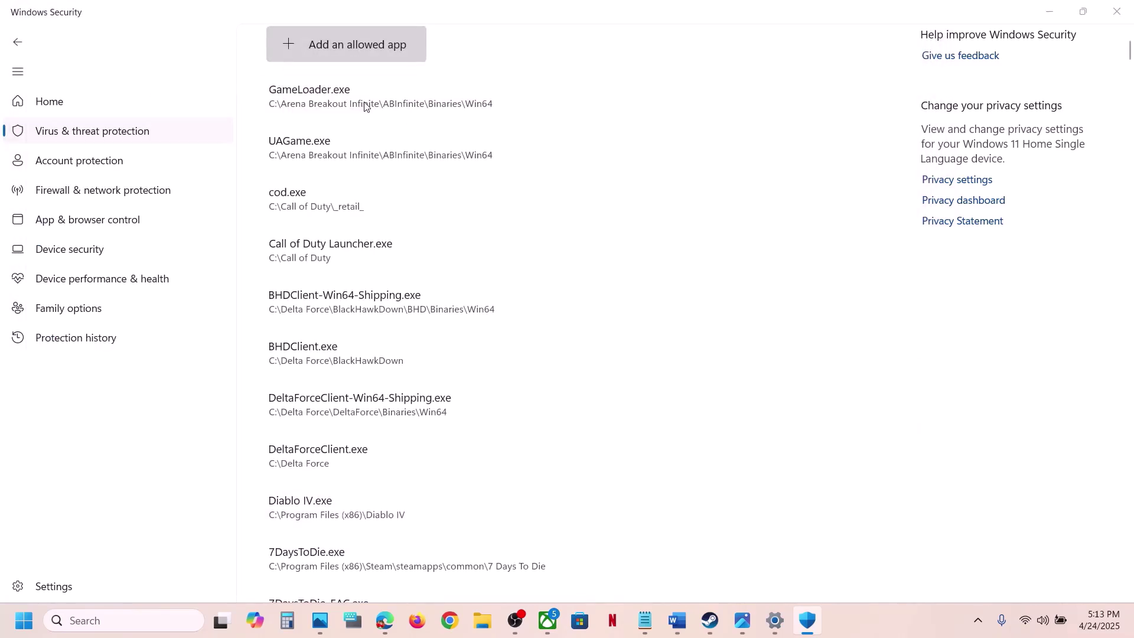
pyautogui.doubleClick(188, 165)
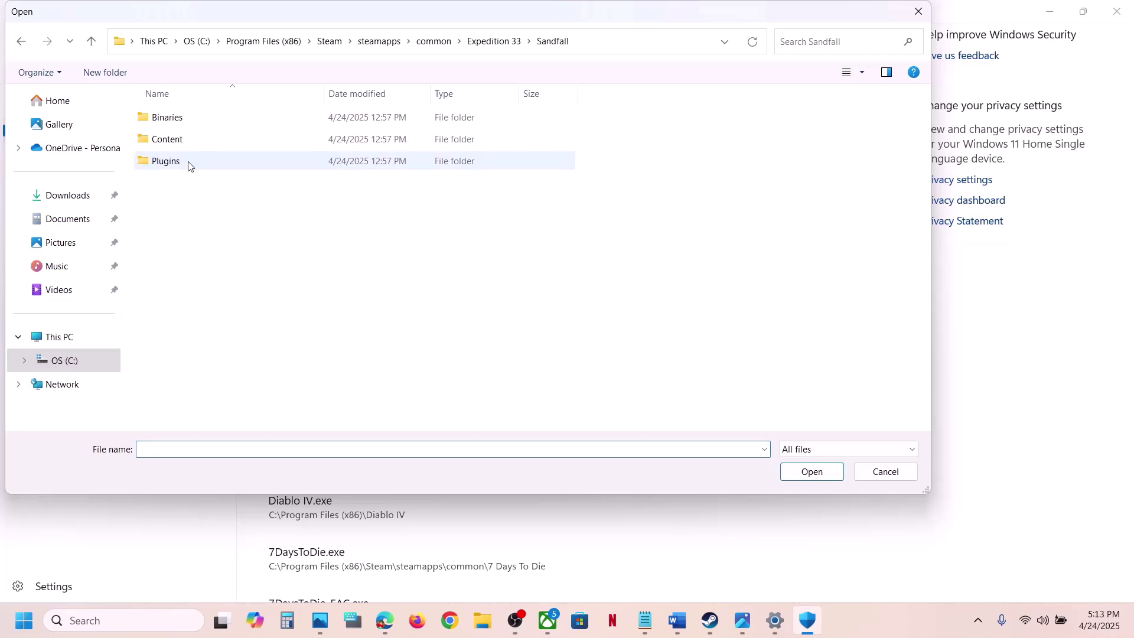
pyautogui.doubleClick(185, 123)
pyautogui.doubleClick(186, 118)
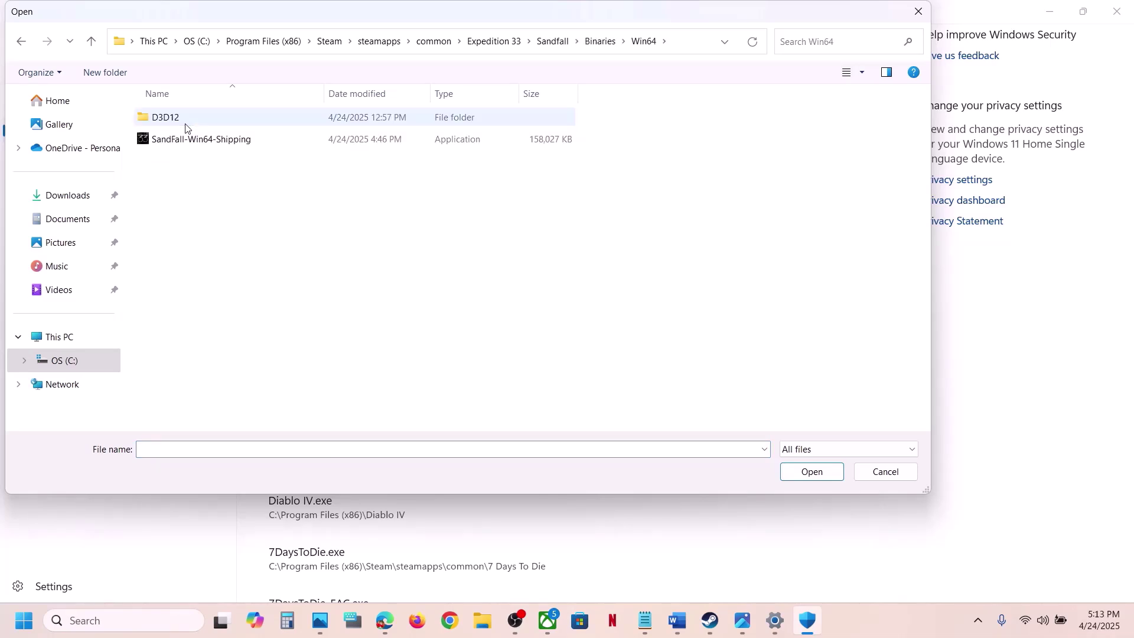
pyautogui.click(205, 138)
pyautogui.click(806, 475)
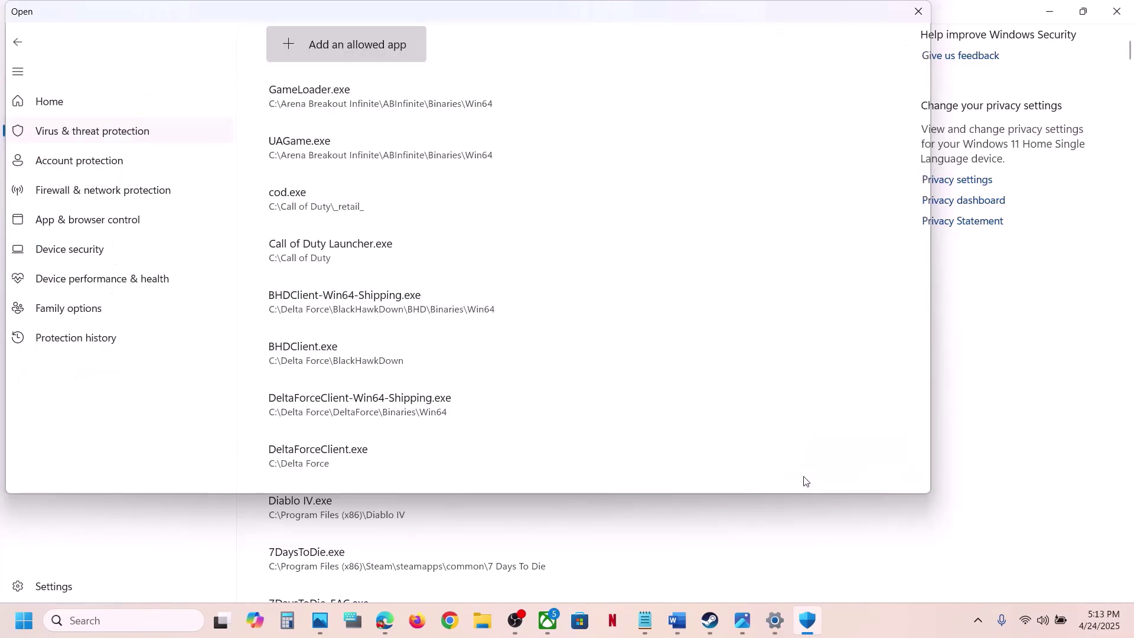
# - Open Control Panel's Windows Defender Firewall allowed apps list and unlock it for editing
pyautogui.click(133, 618)
pyautogui.write('control panel')
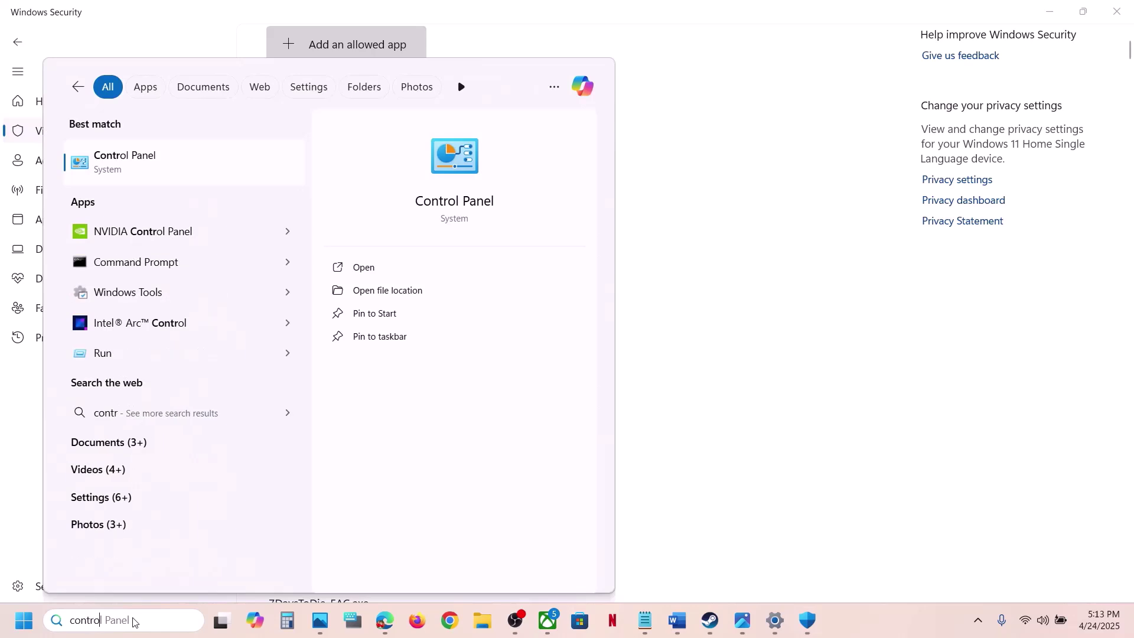
pyautogui.press('Return')
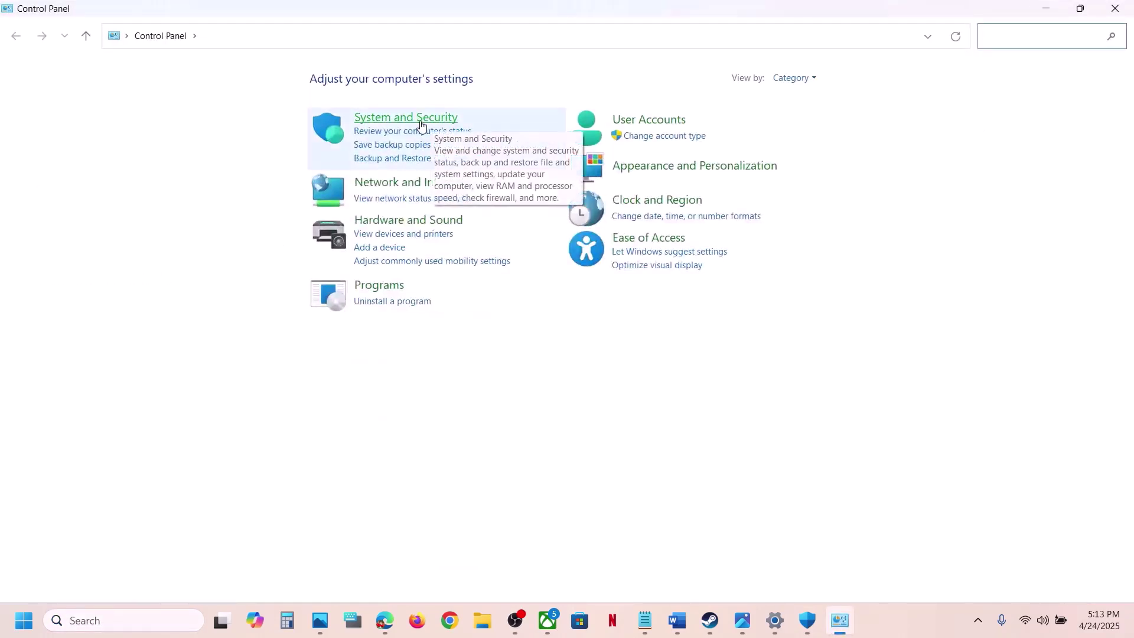
pyautogui.click(421, 126)
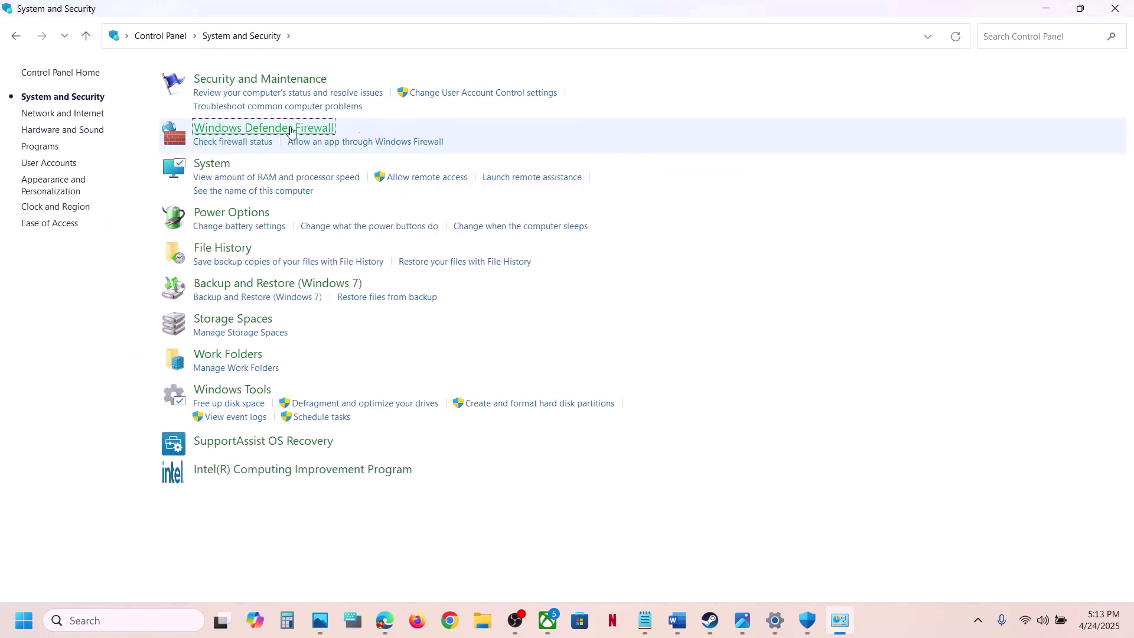
pyautogui.click(326, 129)
pyautogui.click(78, 114)
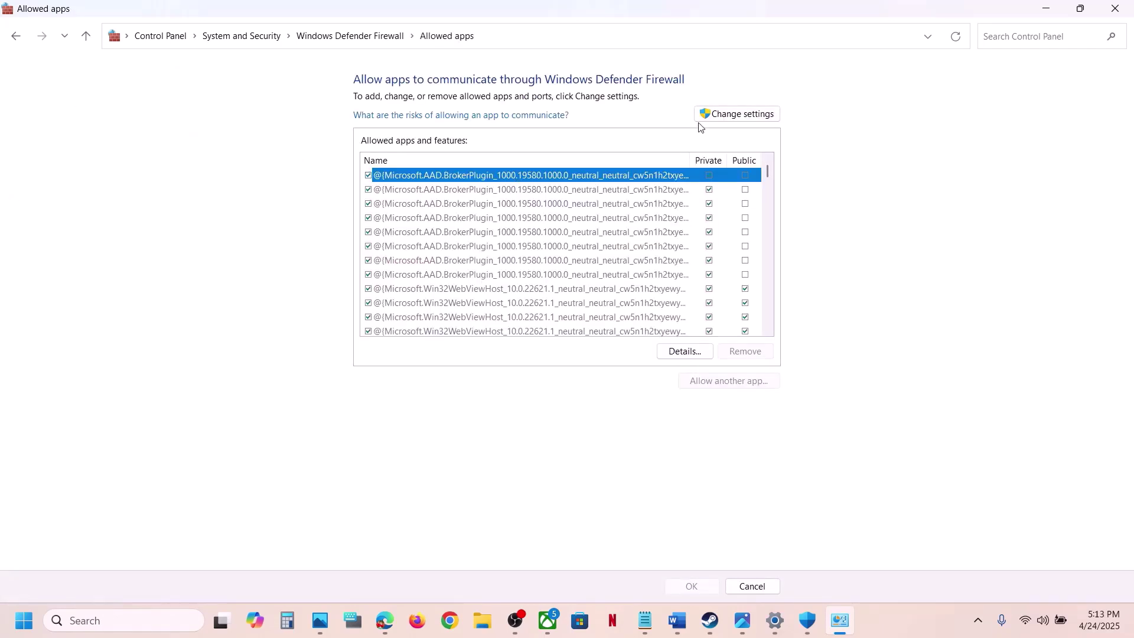
pyautogui.click(709, 117)
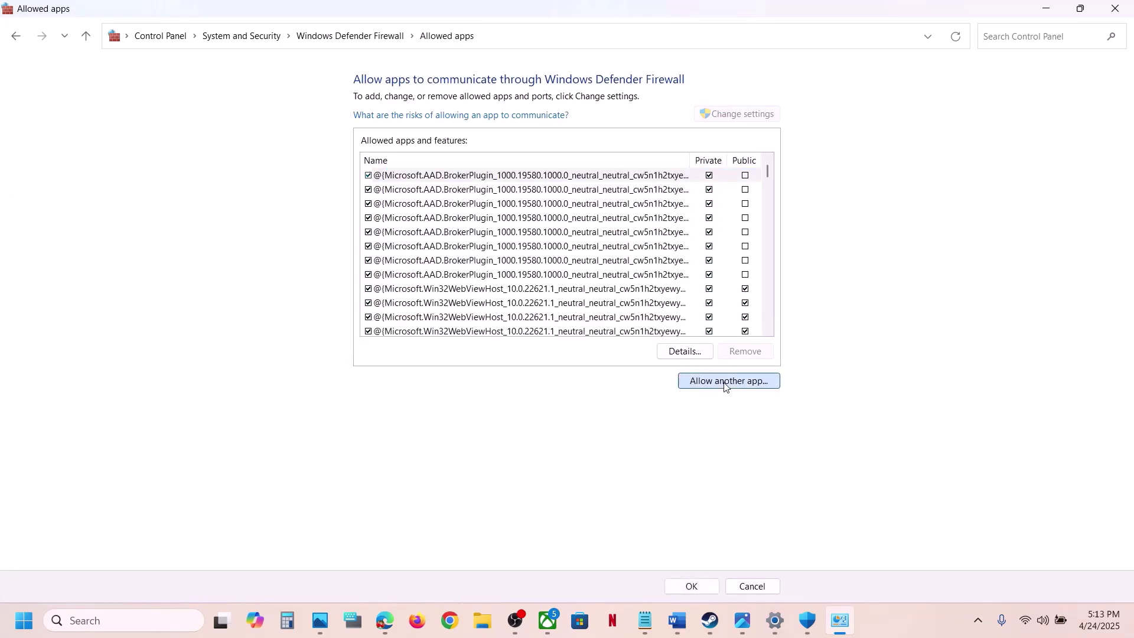
# - Try adding Expedition33_Steam to the firewall exceptions and dismiss the already-listed error
pyautogui.click(725, 383)
pyautogui.click(664, 378)
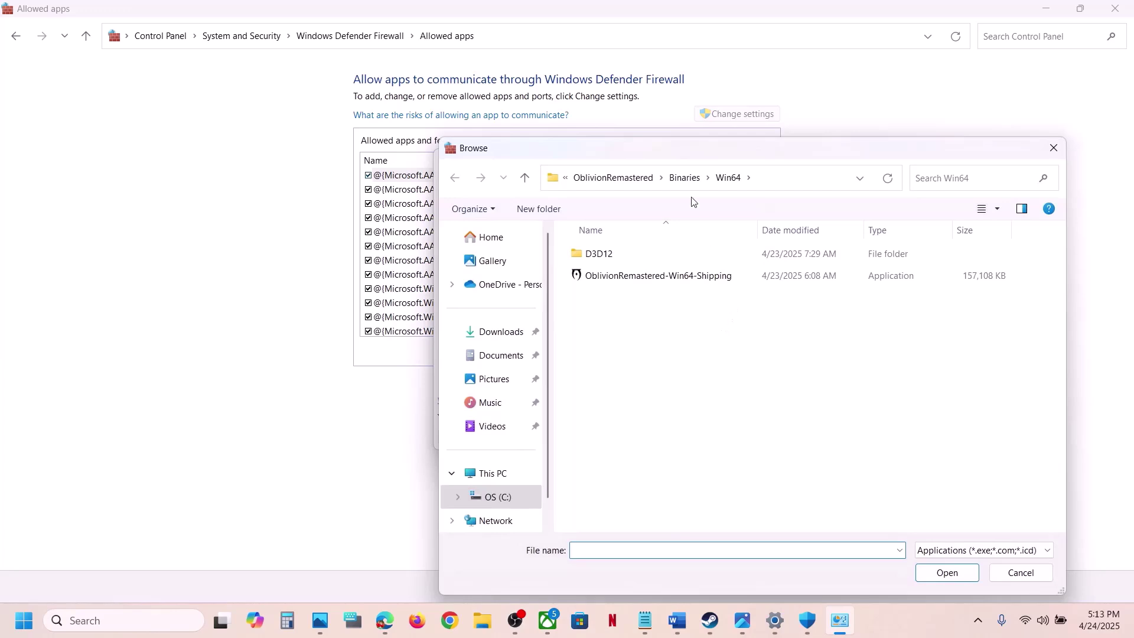
pyautogui.click(628, 180)
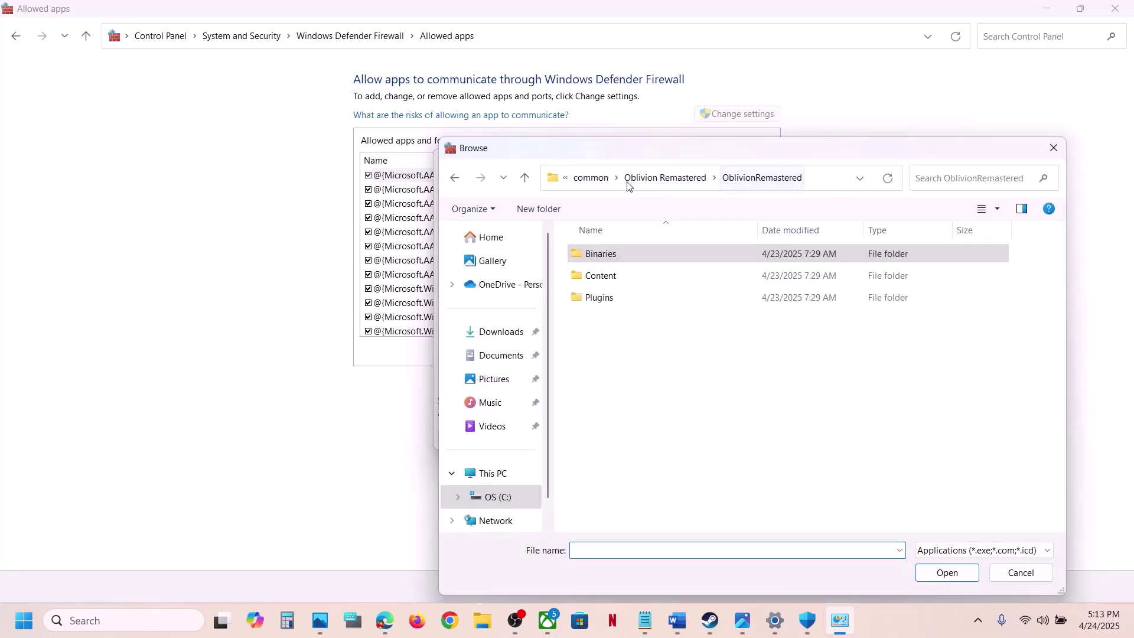
pyautogui.click(591, 178)
pyautogui.doubleClick(646, 254)
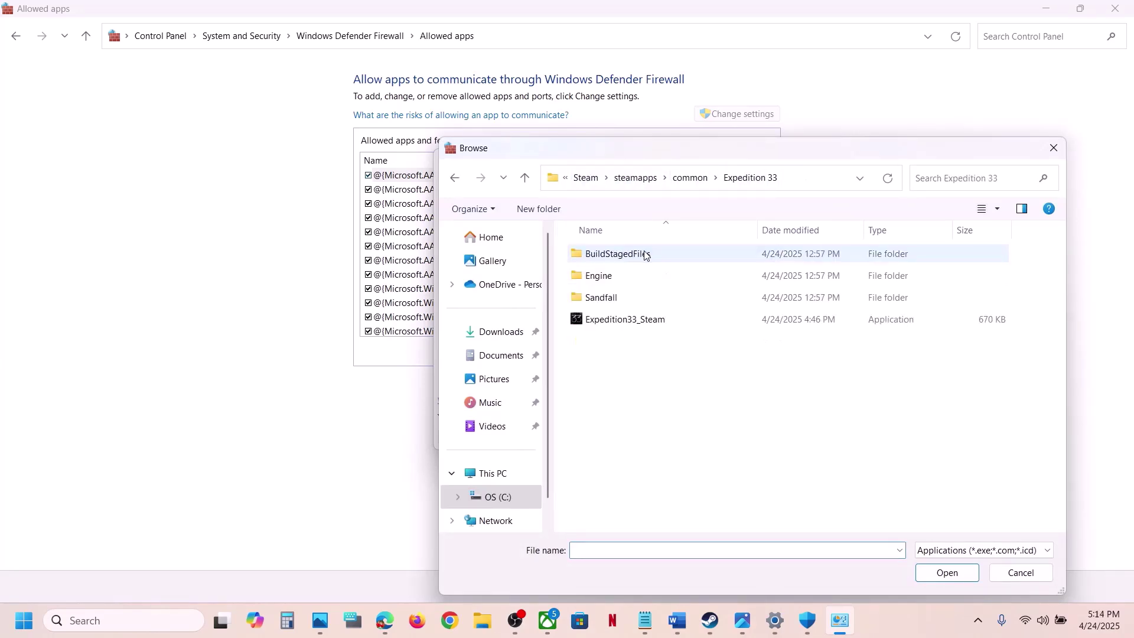
pyautogui.click(625, 319)
pyautogui.click(943, 575)
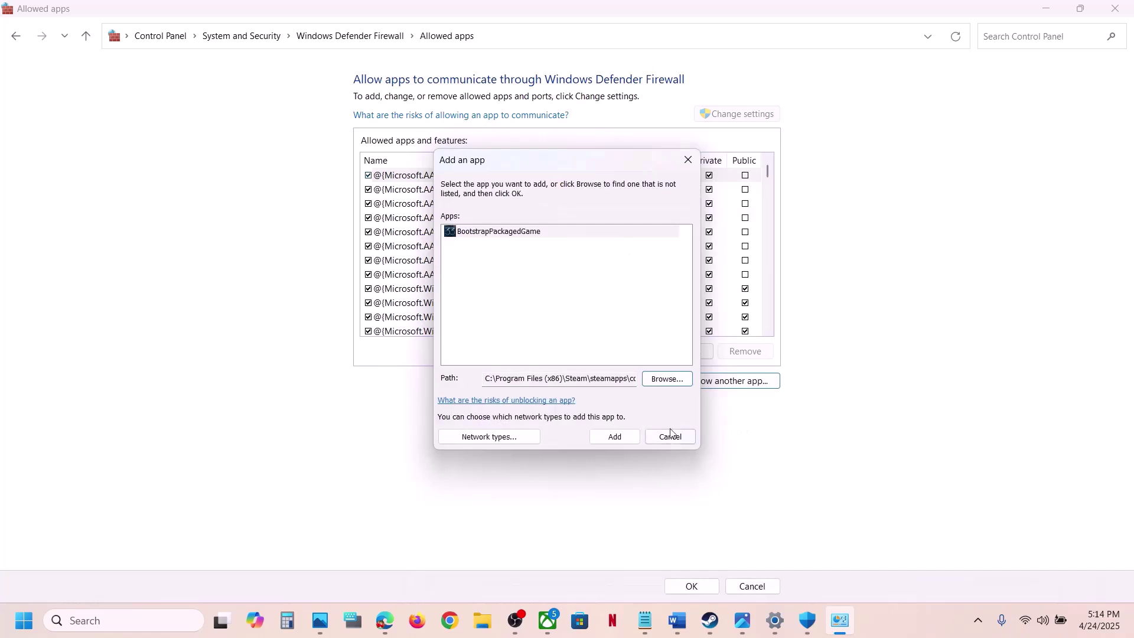
pyautogui.click(627, 437)
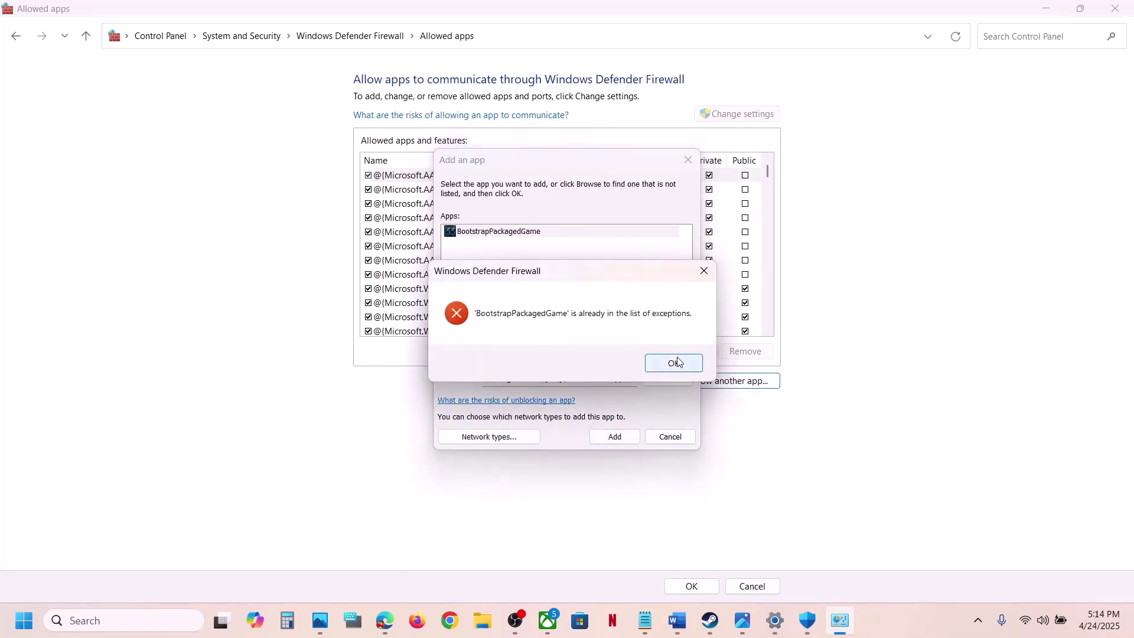
pyautogui.click(675, 361)
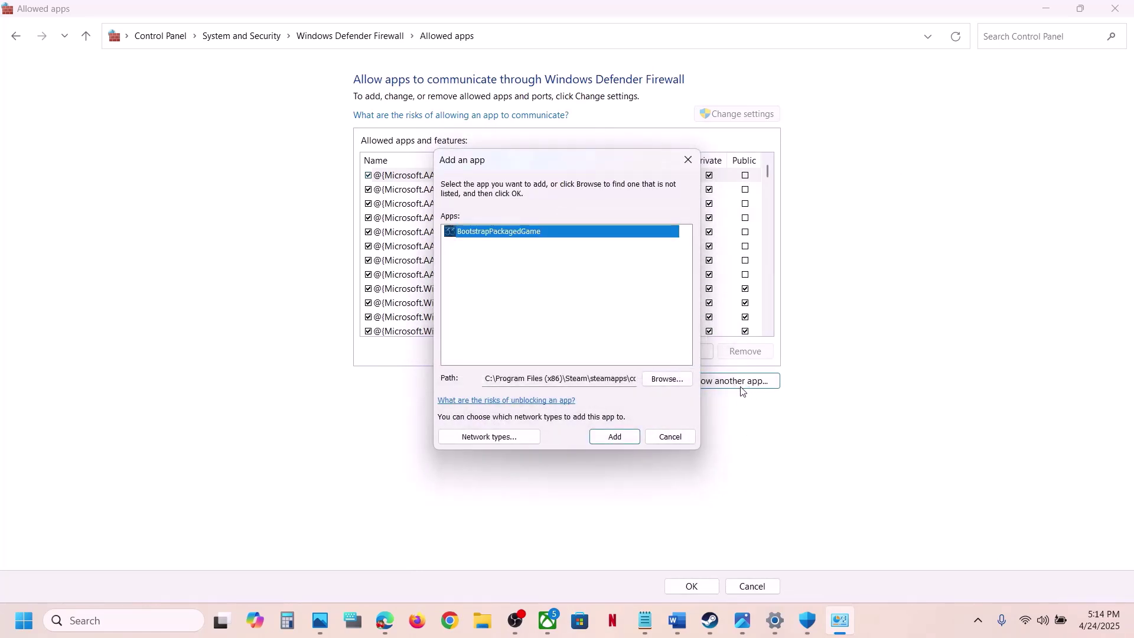
# - Add SandFall-Win64-Shipping as Expedition 33 to the firewall exceptions, check its entry, and close the window
pyautogui.click(666, 379)
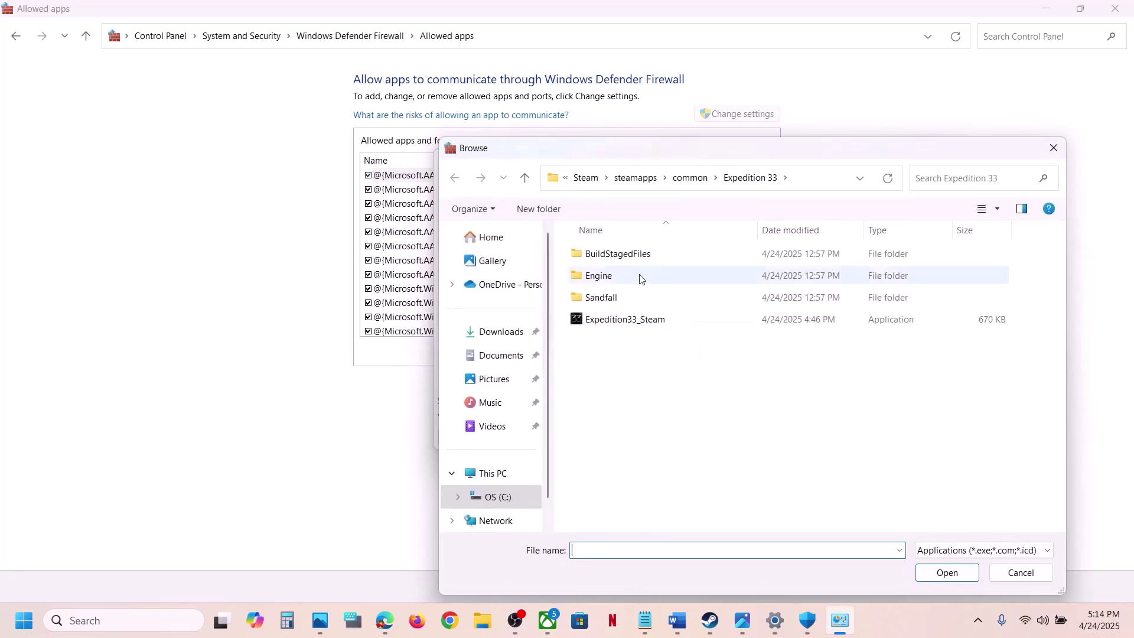
pyautogui.doubleClick(605, 297)
pyautogui.doubleClick(608, 259)
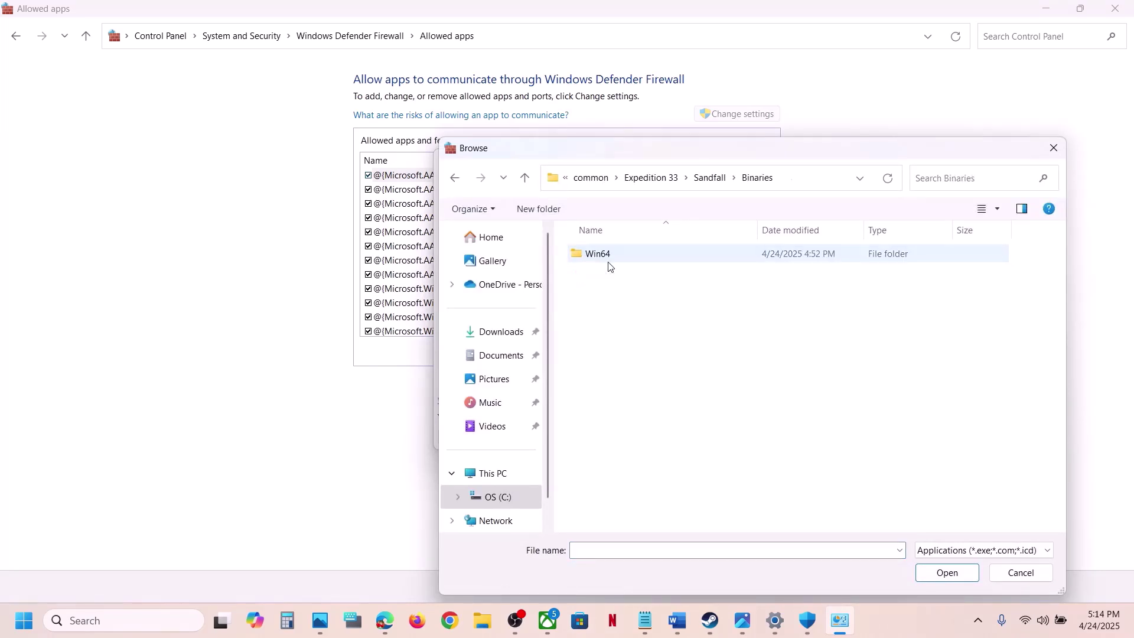
pyautogui.doubleClick(608, 260)
pyautogui.click(614, 282)
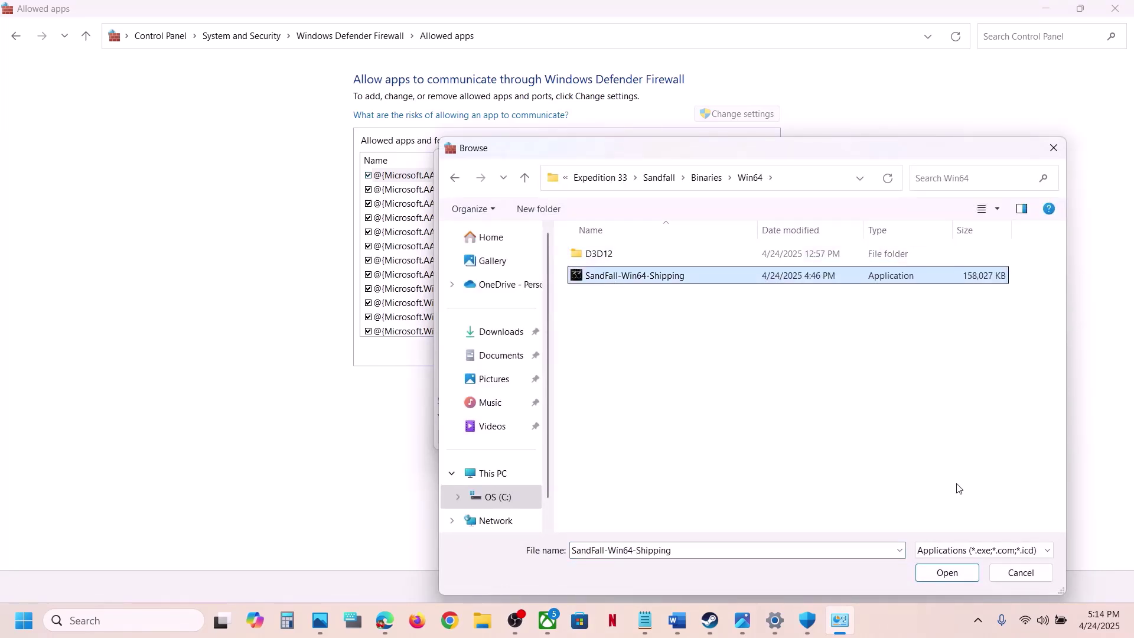
pyautogui.click(943, 572)
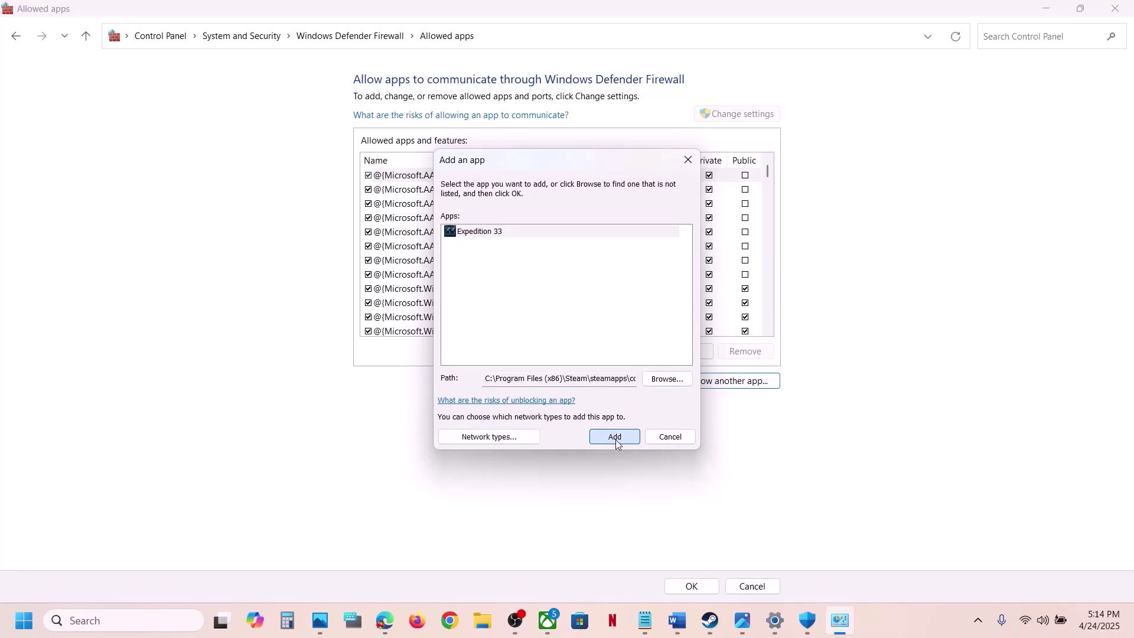
pyautogui.click(616, 438)
pyautogui.click(387, 319)
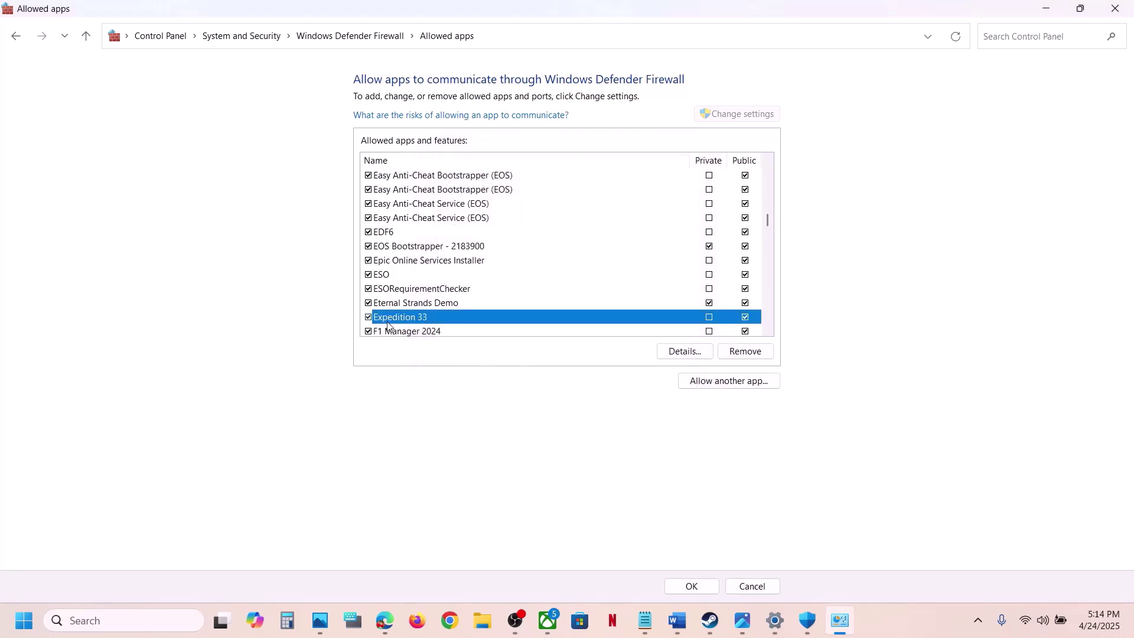
pyautogui.click(1128, 8)
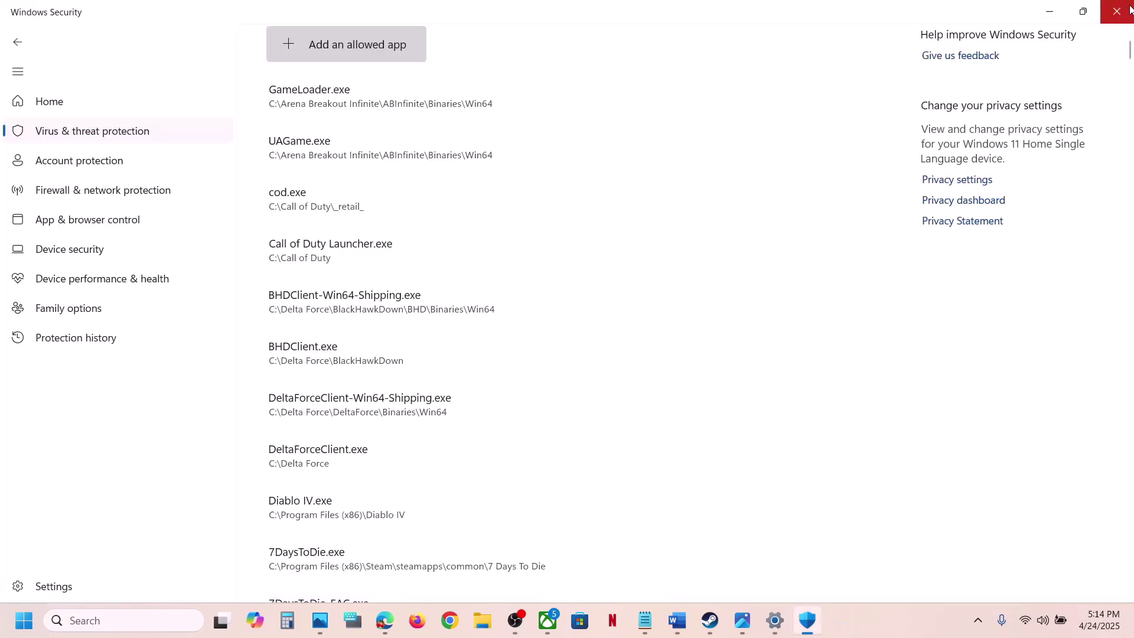
# - Close Windows Security, highlight Step 5's installation-folder text in Word, and return to Steam
pyautogui.click(1128, 8)
pyautogui.click(677, 620)
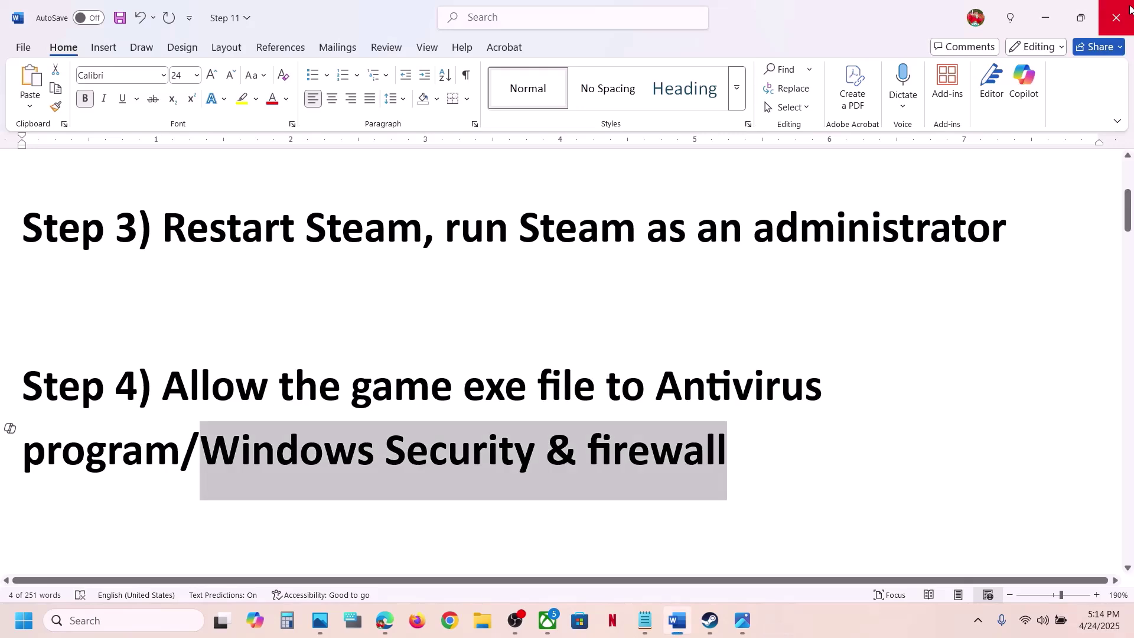
pyautogui.scroll(-5, 671, 337)
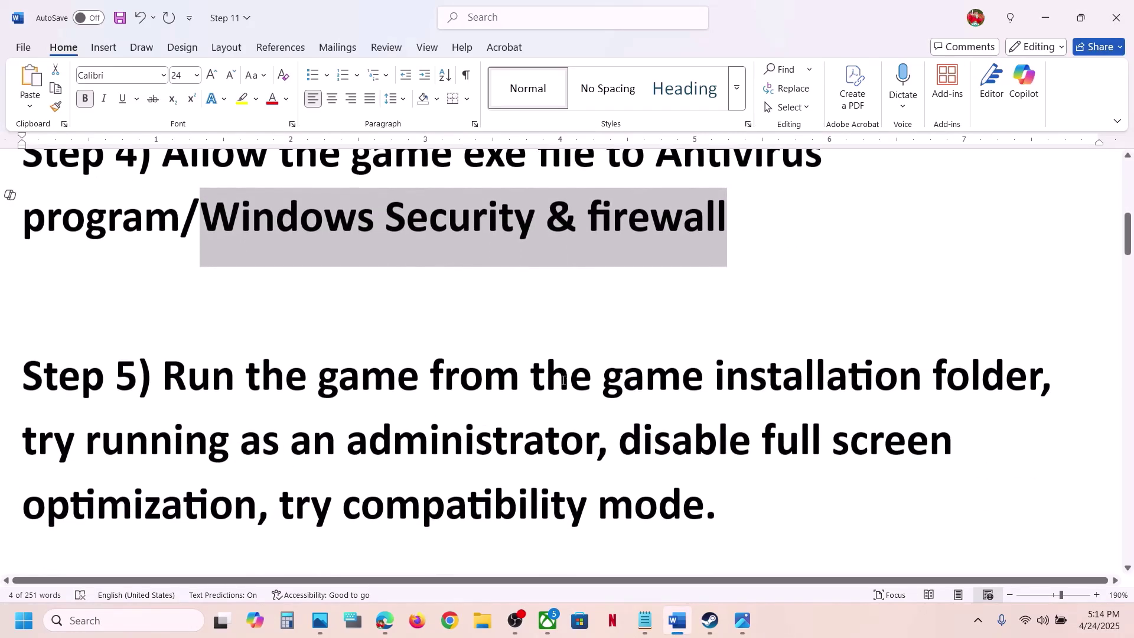
pyautogui.moveTo(375, 387); pyautogui.dragTo(922, 381)
pyautogui.click(710, 620)
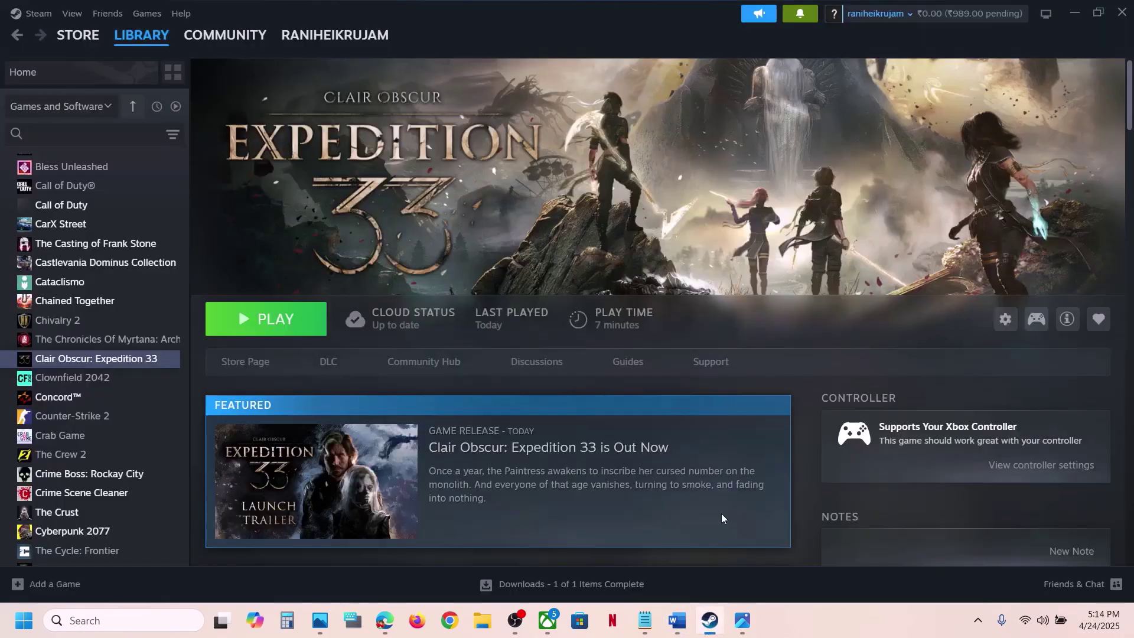
# - Browse Expedition 33's local files and open the Sandfall\Binaries\Win64 folder
pyautogui.rightClick(122, 358)
pyautogui.moveTo(176, 458)
pyautogui.click(298, 474)
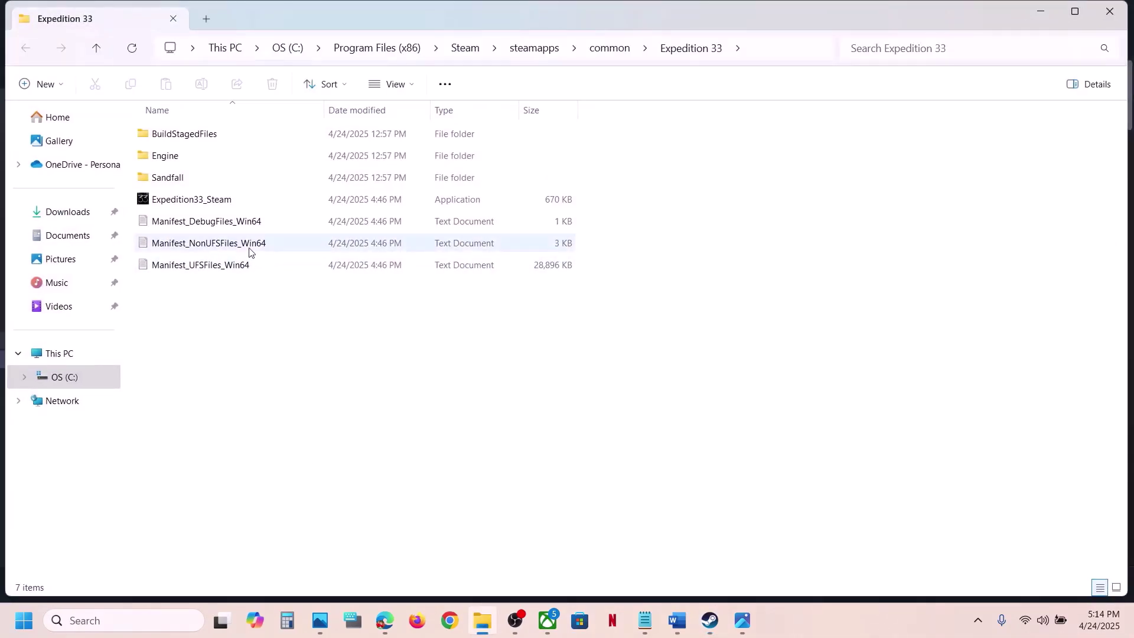
pyautogui.click(189, 183)
pyautogui.doubleClick(189, 183)
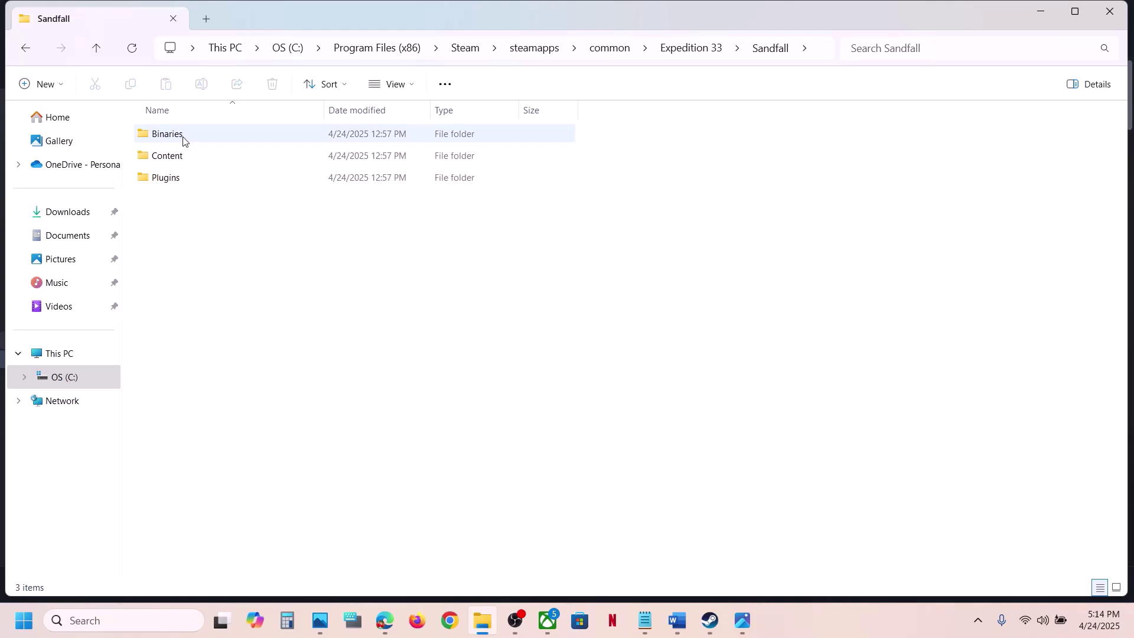
pyautogui.doubleClick(181, 139)
pyautogui.click(183, 141)
pyautogui.doubleClick(183, 140)
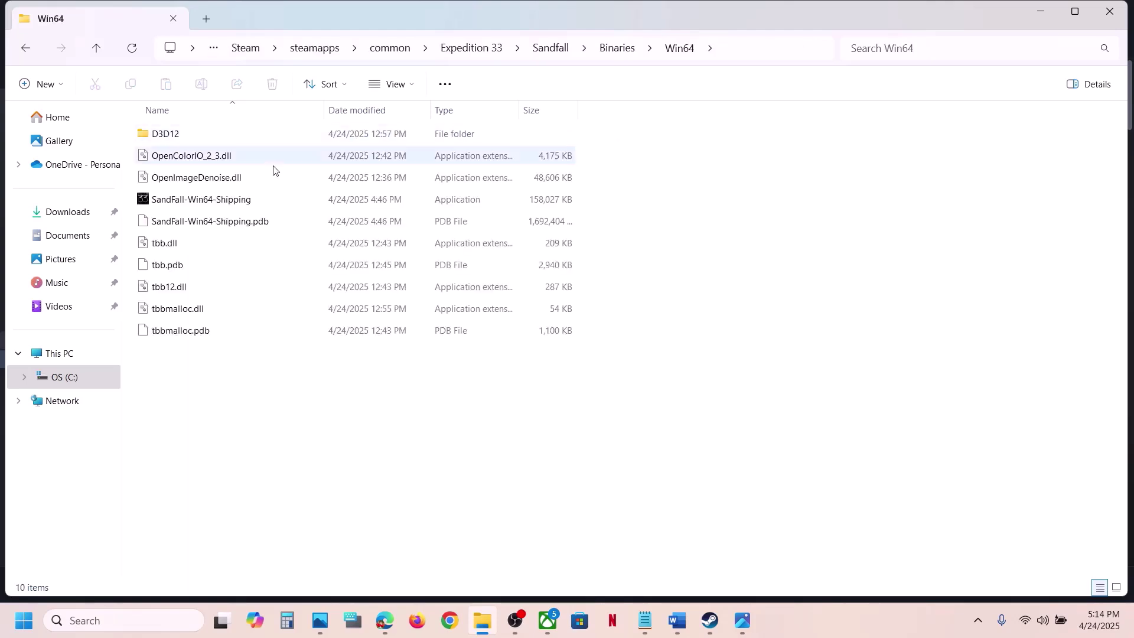
# - Set SandFall-Win64-Shipping to run as administrator in its Compatibility properties
pyautogui.click(217, 199)
pyautogui.rightClick(244, 202)
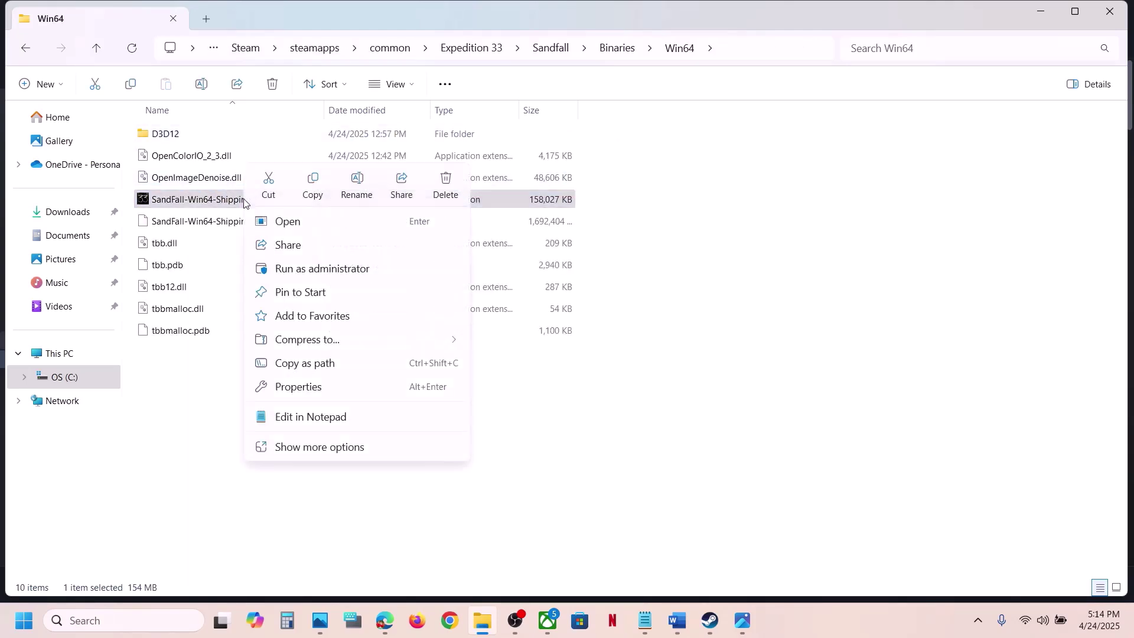
pyautogui.click(327, 392)
pyautogui.click(383, 236)
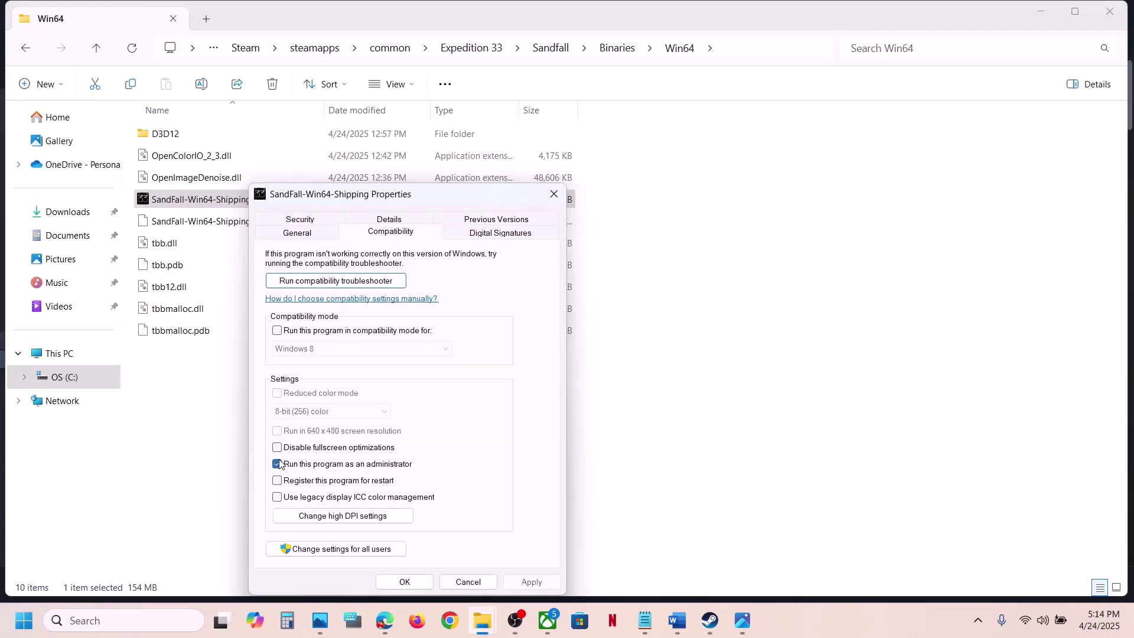
pyautogui.click(531, 583)
pyautogui.click(405, 582)
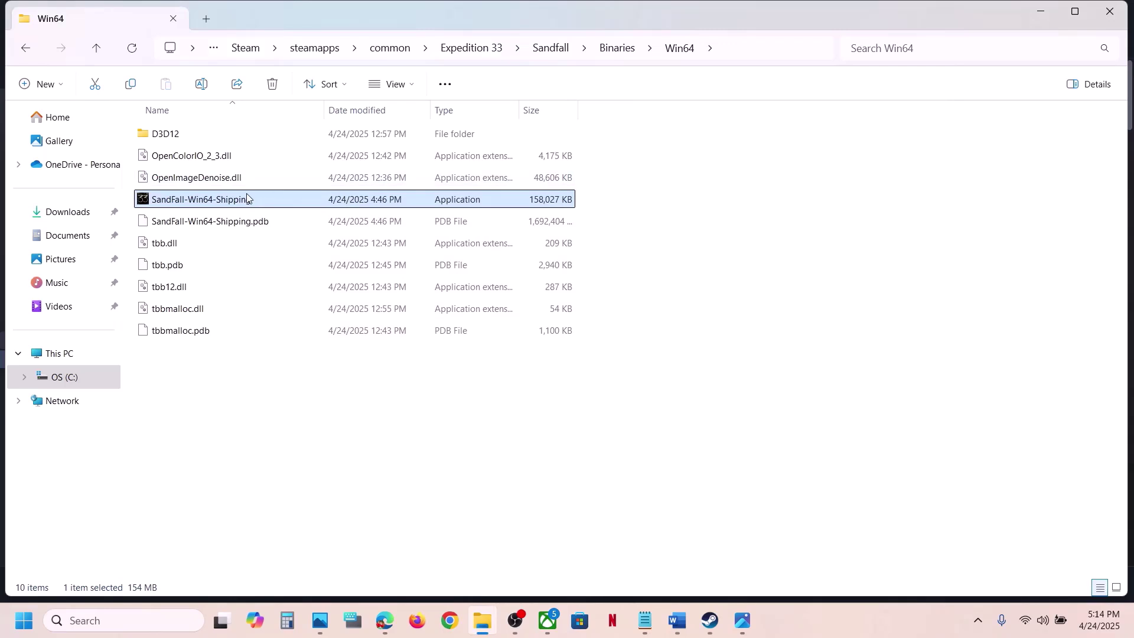
# - Apply Windows 7 compatibility mode and disable fullscreen optimizations on SandFall-Win64-Shipping
pyautogui.rightClick(218, 208)
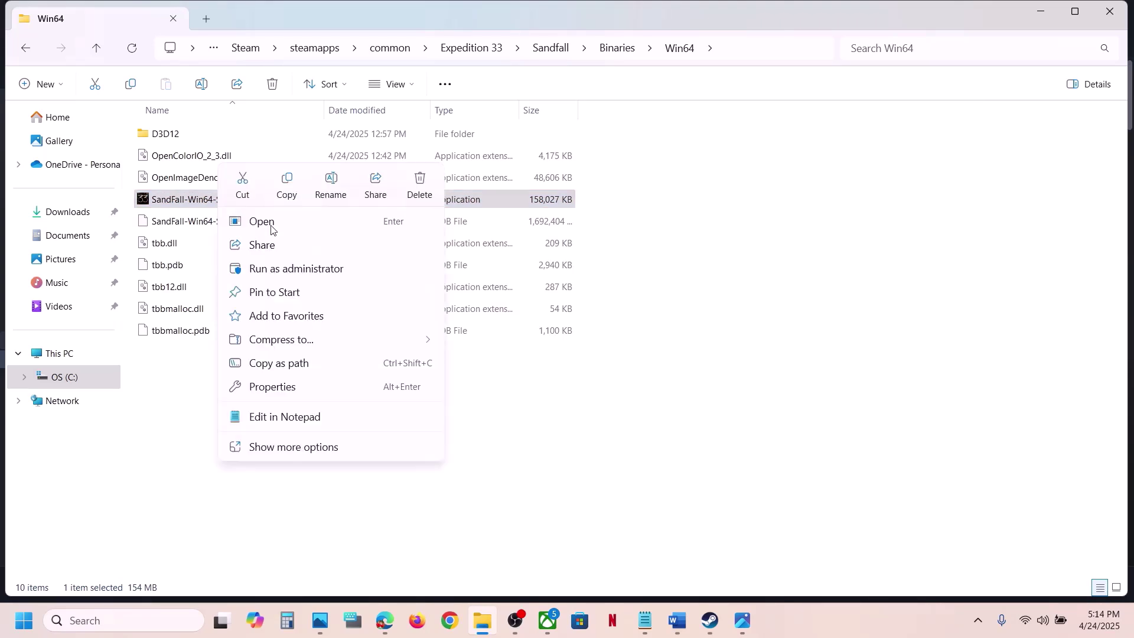
pyautogui.click(279, 390)
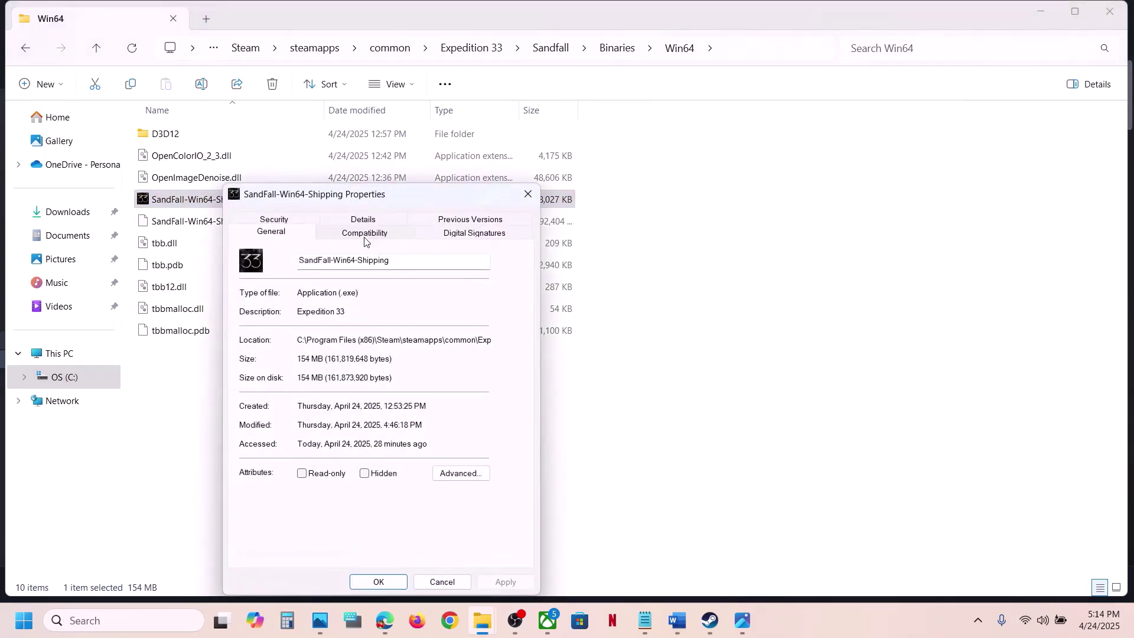
pyautogui.click(364, 235)
pyautogui.click(254, 332)
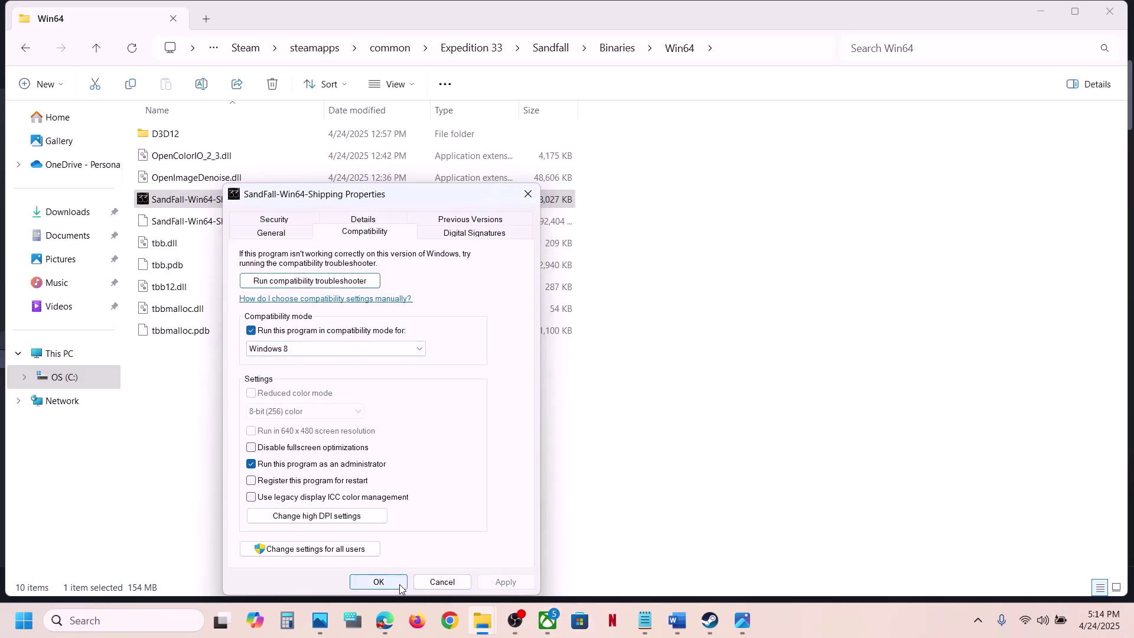
pyautogui.click(290, 349)
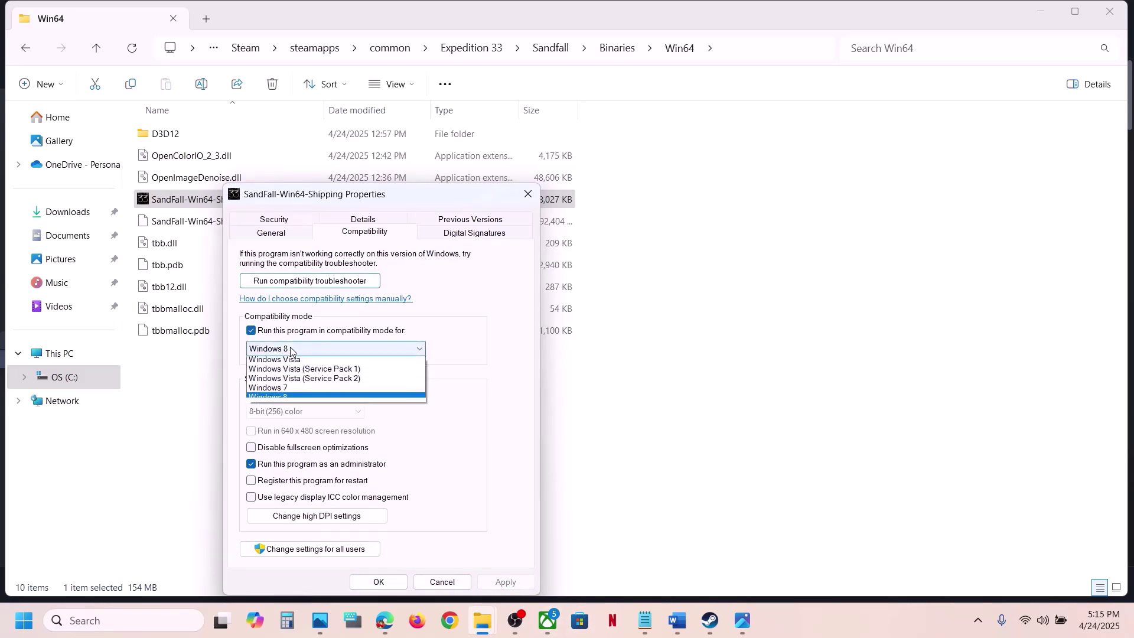
pyautogui.click(293, 388)
pyautogui.click(496, 583)
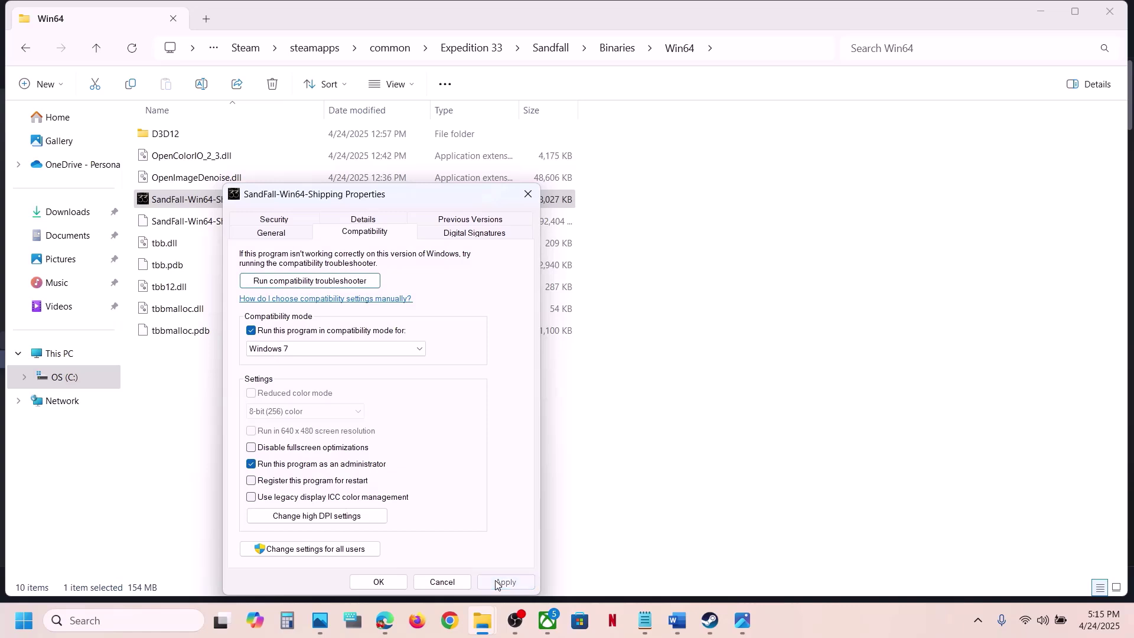
pyautogui.click(251, 448)
pyautogui.click(506, 582)
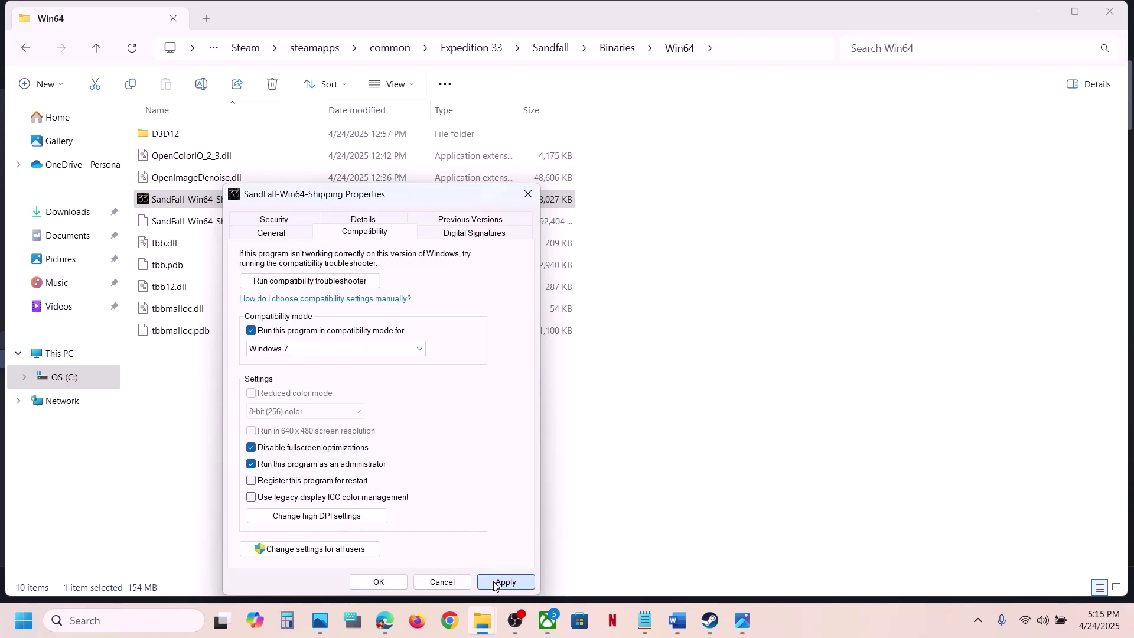
pyautogui.click(385, 583)
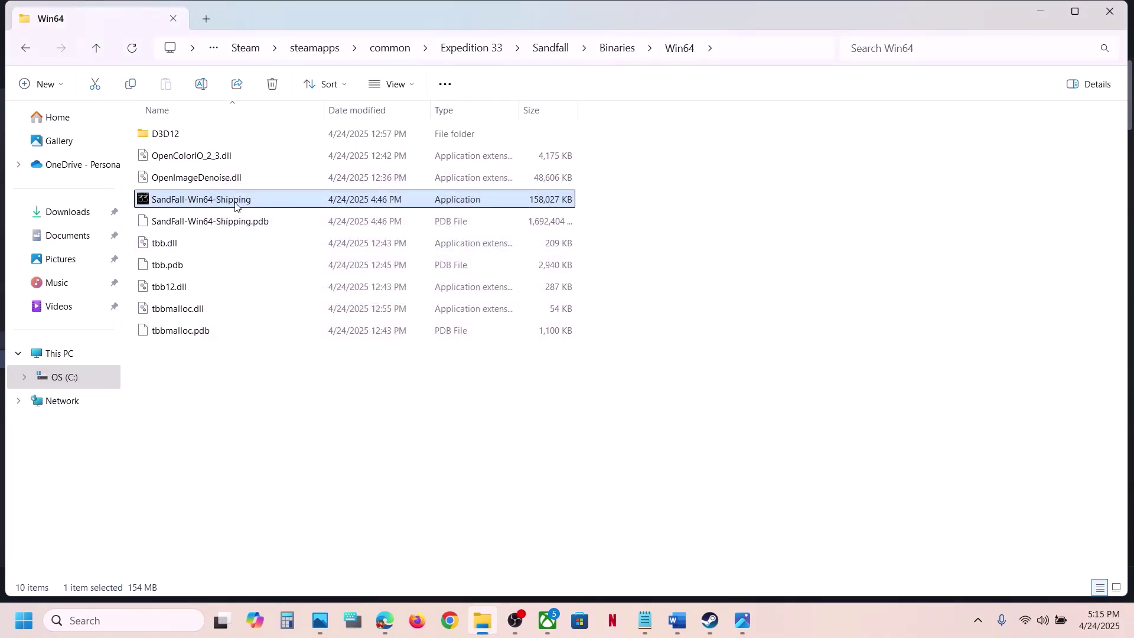
# - Turn compatibility mode back off for the executable and close the game folder window
pyautogui.rightClick(236, 204)
pyautogui.click(296, 387)
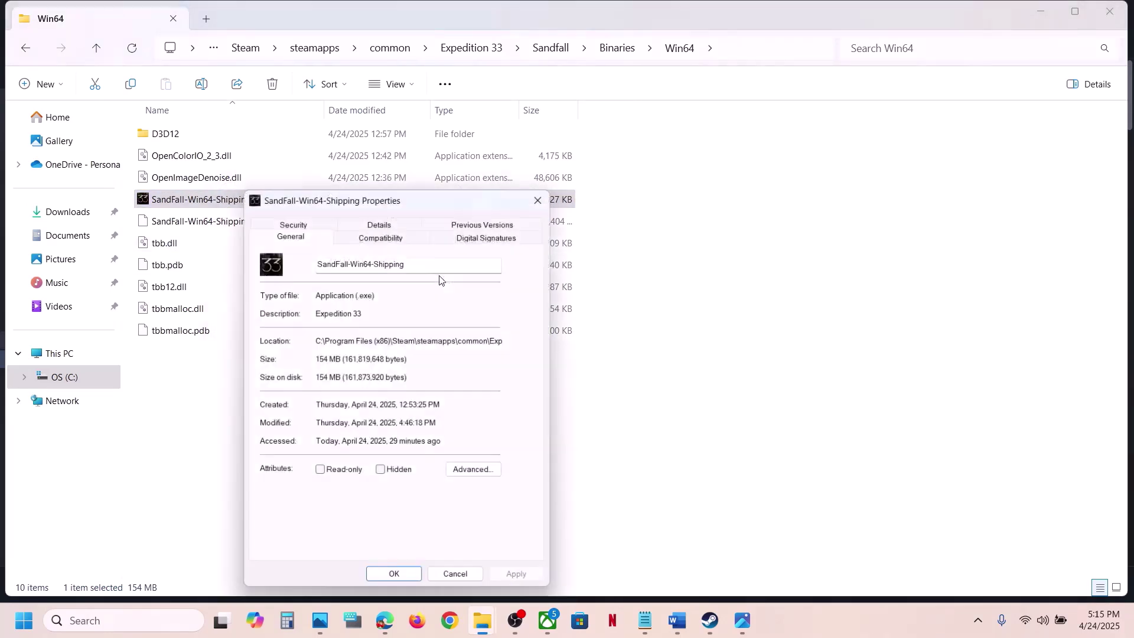
pyautogui.click(381, 232)
pyautogui.click(269, 330)
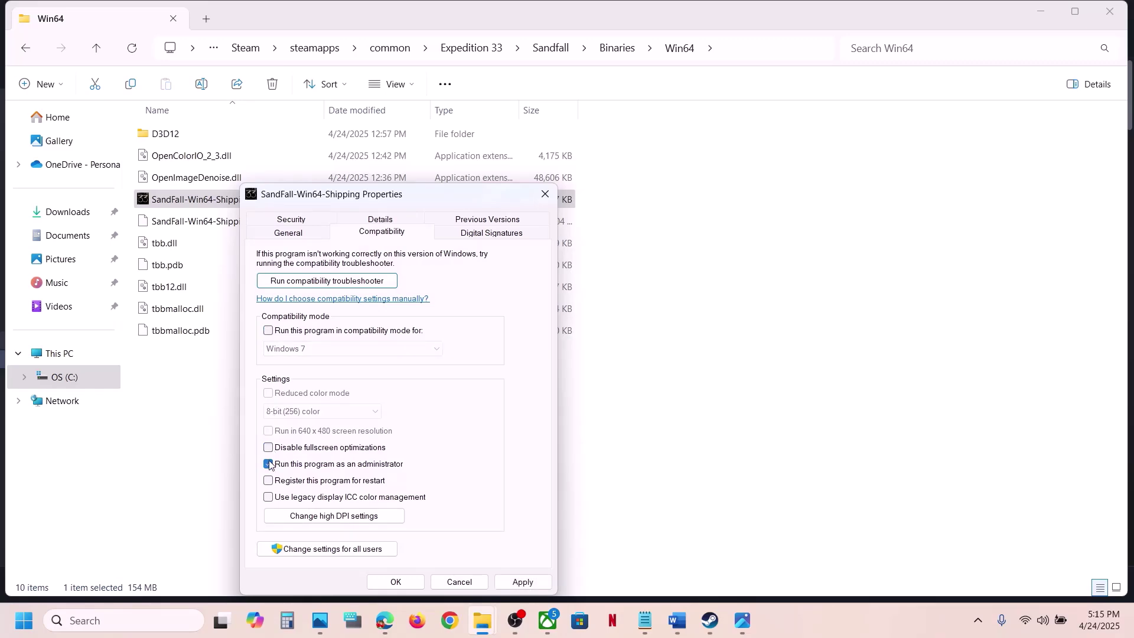
pyautogui.click(522, 582)
pyautogui.click(397, 582)
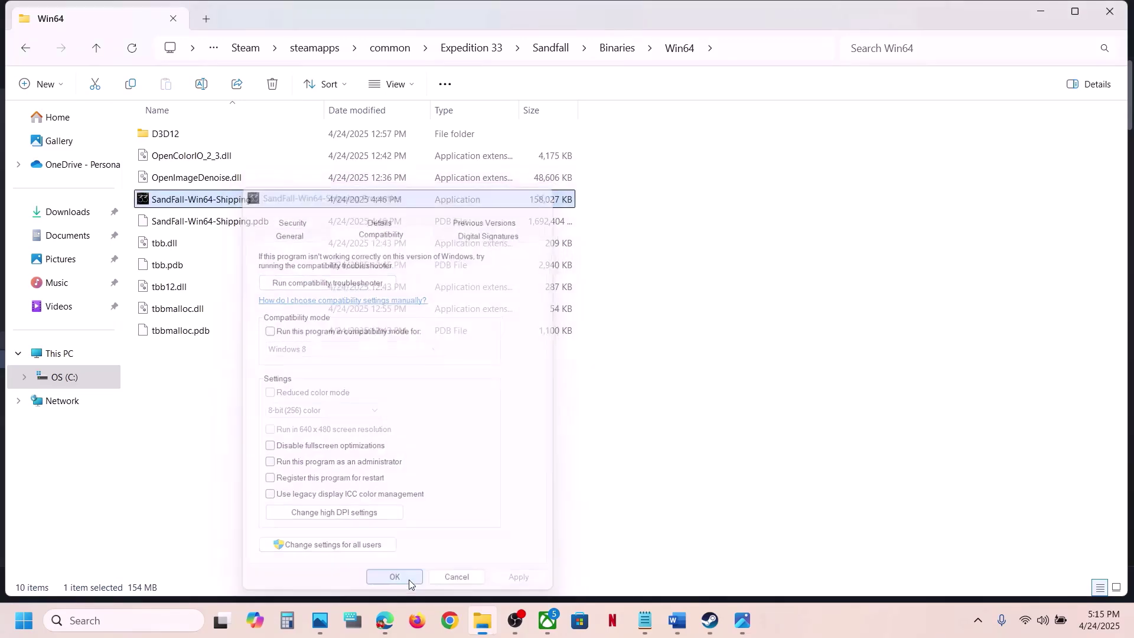
pyautogui.click(1125, 8)
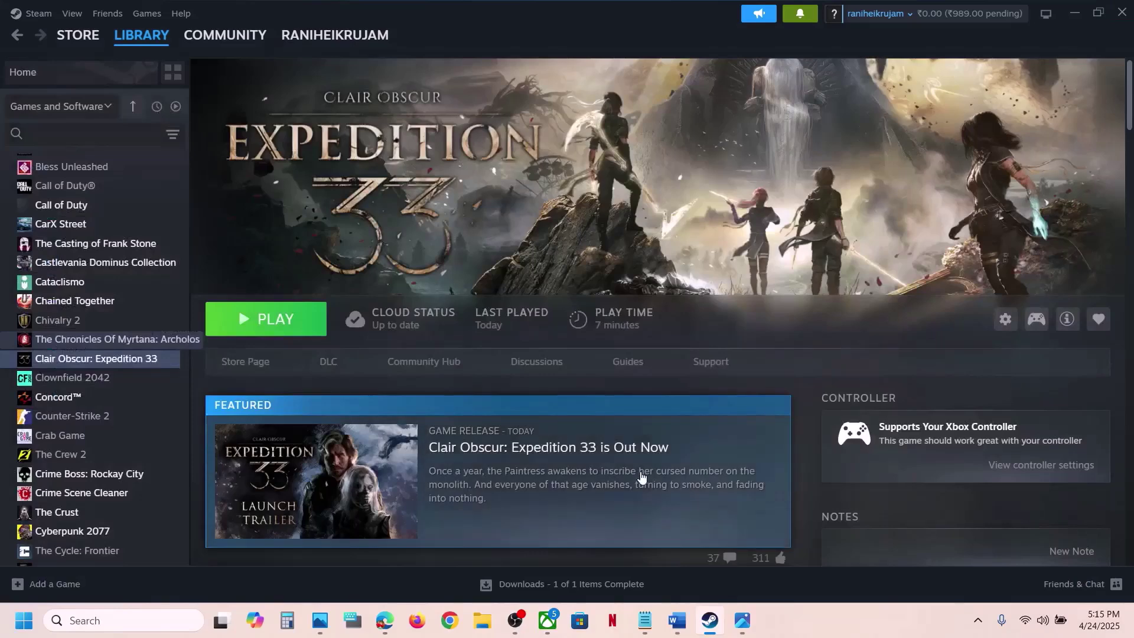
# - Scroll Word to Step 6 and highlight 'Do not overclock' and 'set it to default'
pyautogui.click(677, 620)
pyautogui.scroll(-3, 378, 384)
pyautogui.scroll(-3, 378, 385)
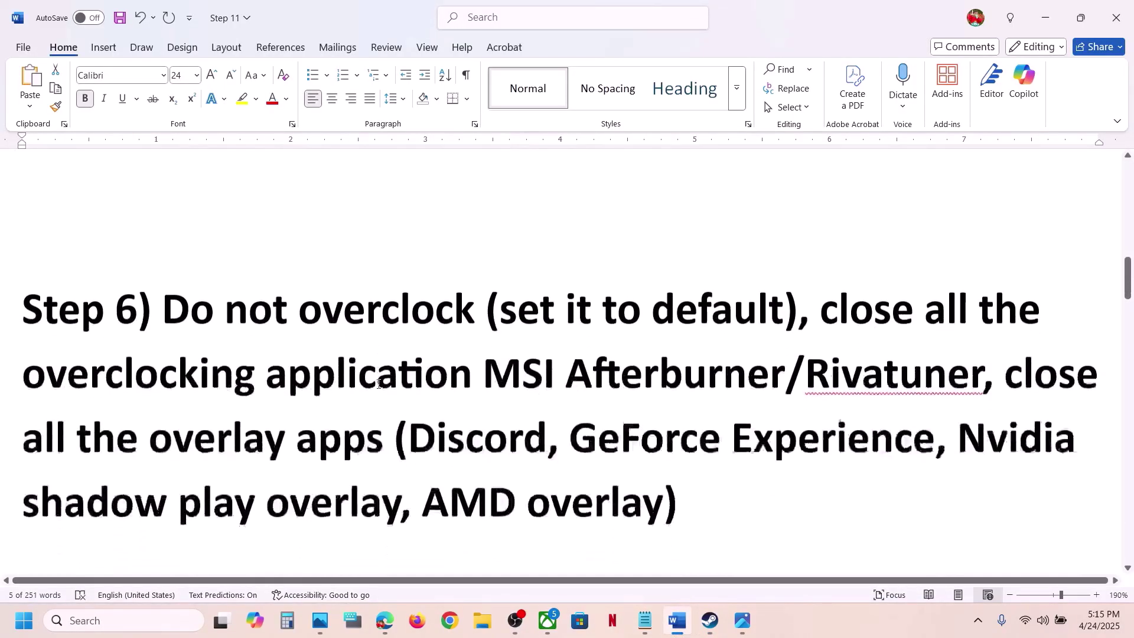
pyautogui.moveTo(184, 313); pyautogui.dragTo(481, 313)
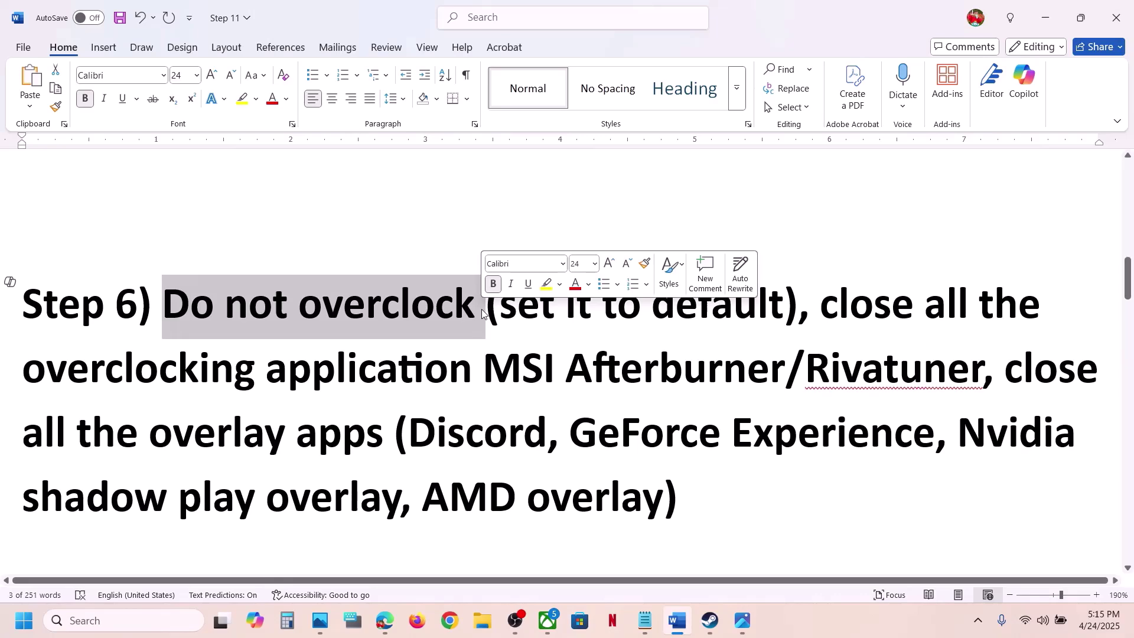
pyautogui.click(526, 325)
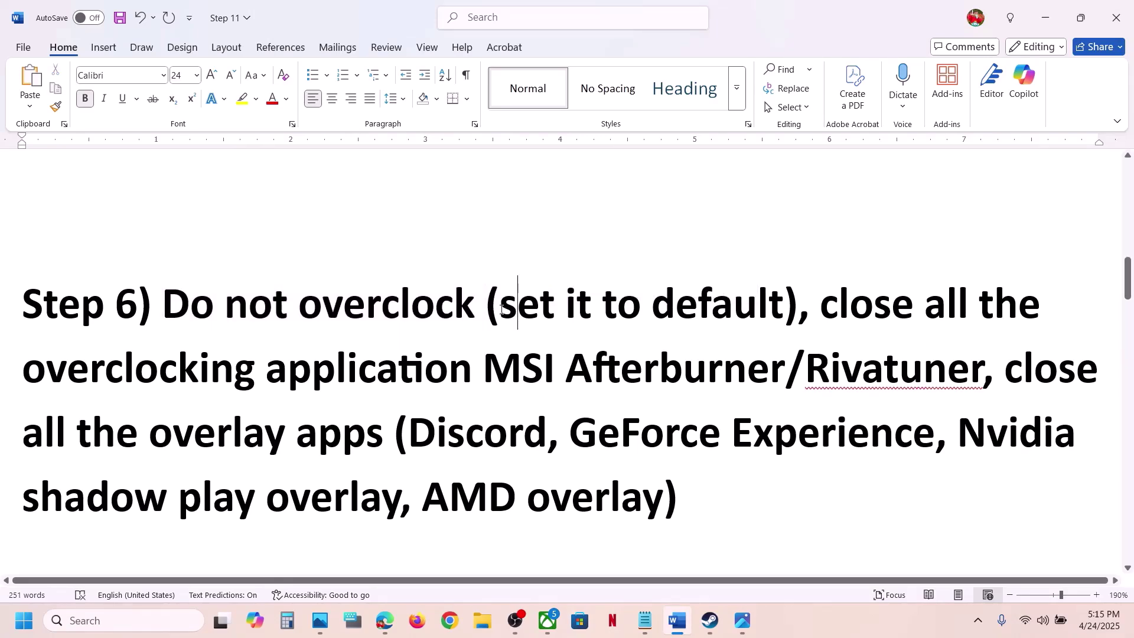
pyautogui.moveTo(499, 309); pyautogui.dragTo(783, 308)
pyautogui.click(190, 313)
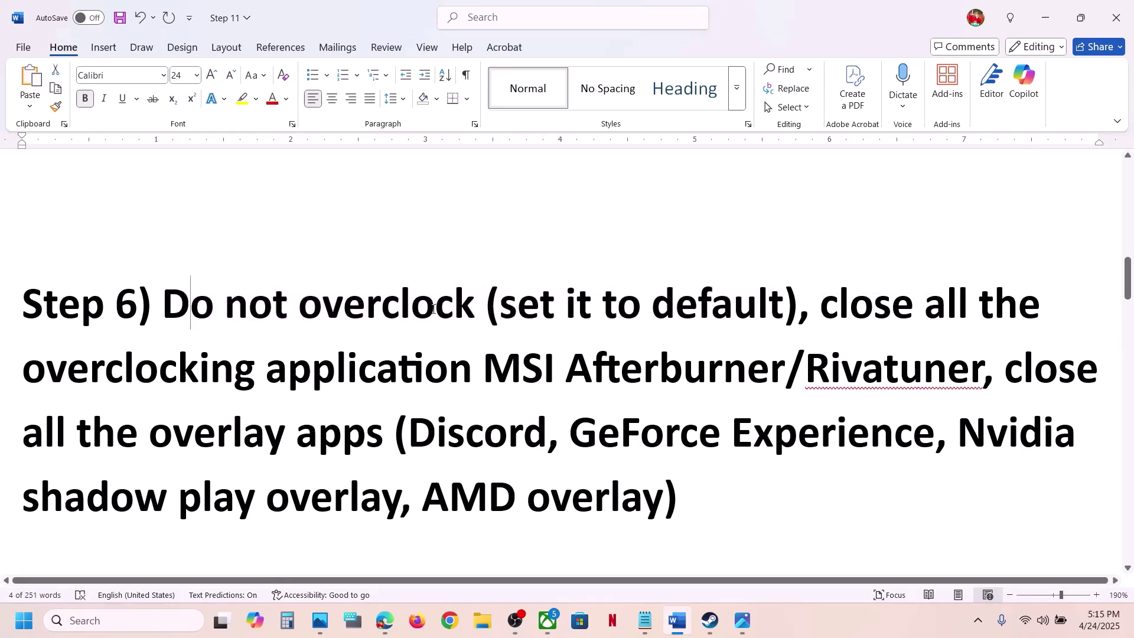
# - Highlight Step 6's close-overclocking-apps instruction and the word Discord in the overlay list
pyautogui.keyDown('shift'); pyautogui.click(652, 308); pyautogui.keyUp('shift')
pyautogui.moveTo(822, 311); pyautogui.dragTo(897, 363)
pyautogui.click(569, 431)
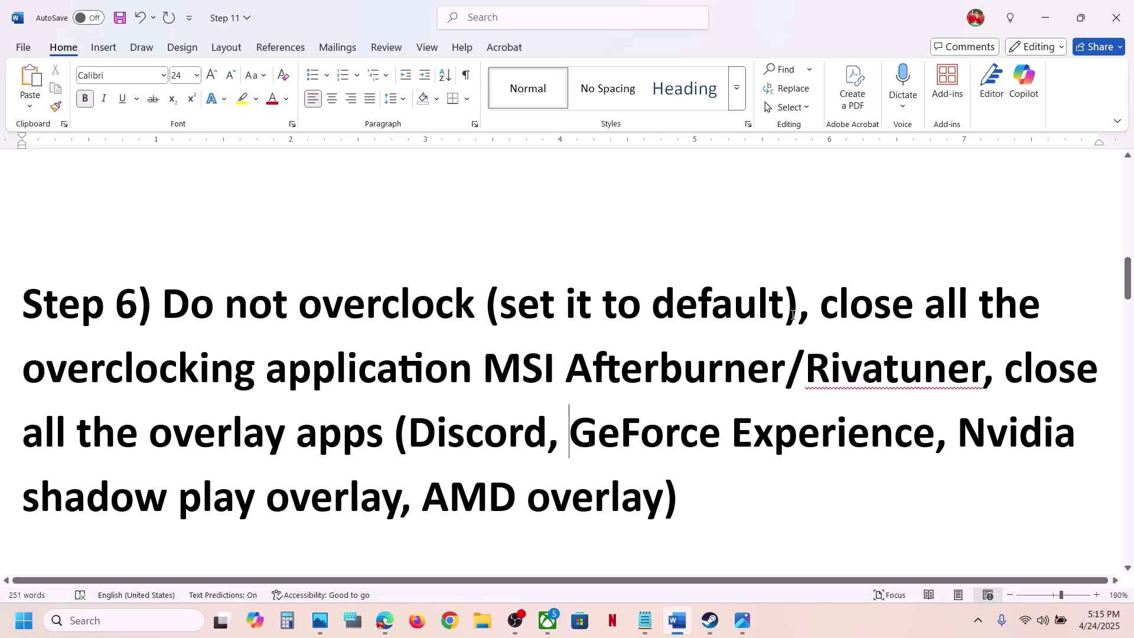
pyautogui.moveTo(825, 316); pyautogui.dragTo(315, 446)
pyautogui.click(1002, 404)
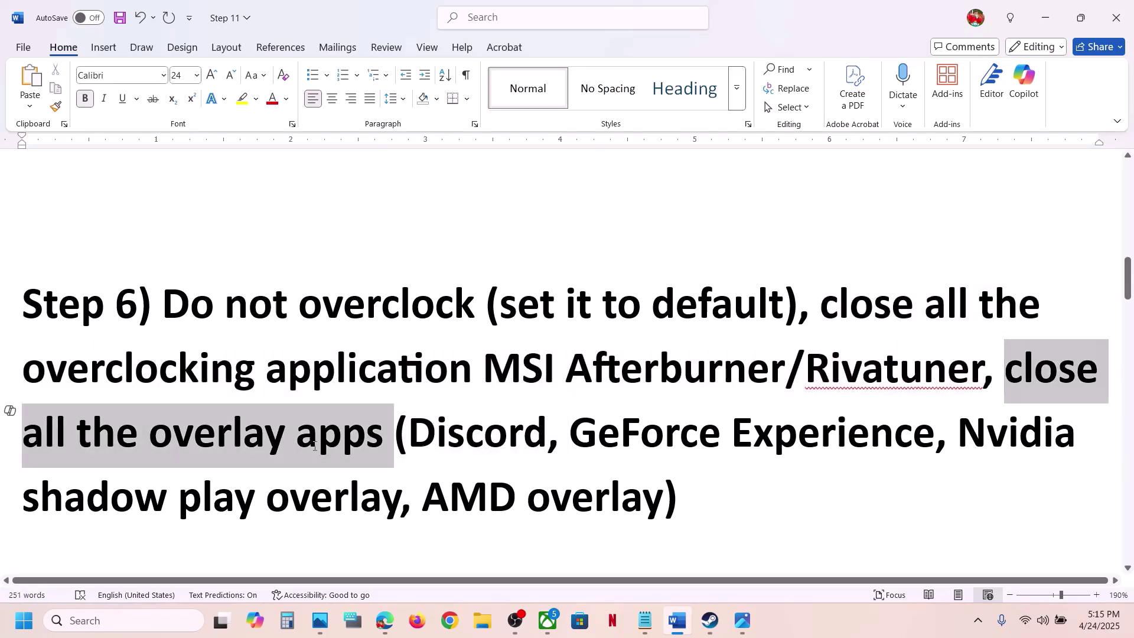
pyautogui.click(359, 439)
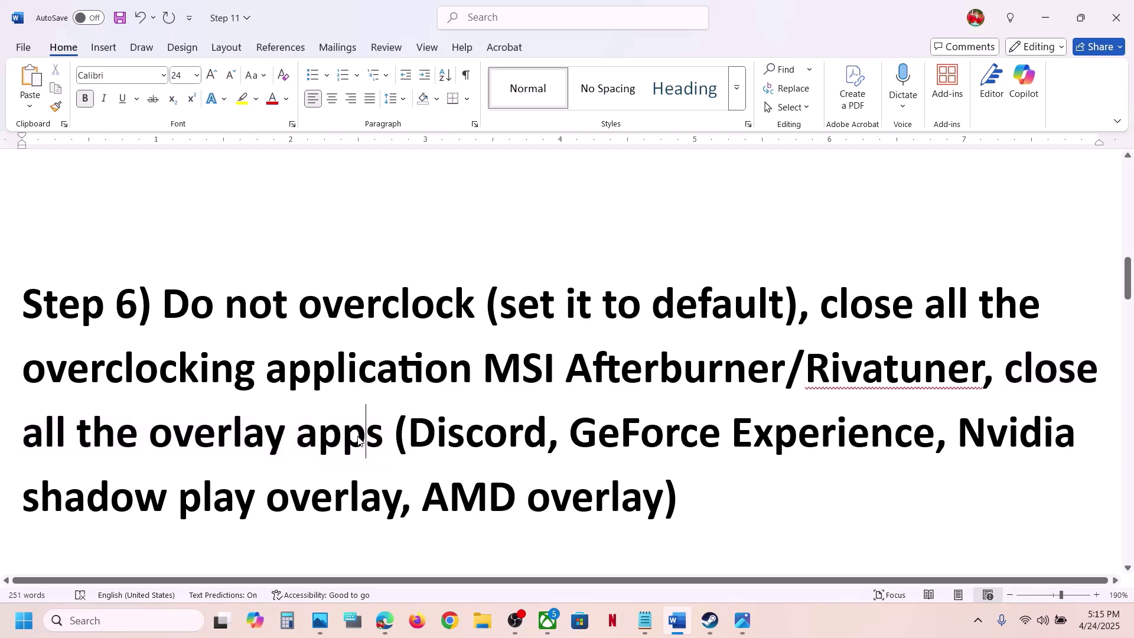
pyautogui.doubleClick(459, 430)
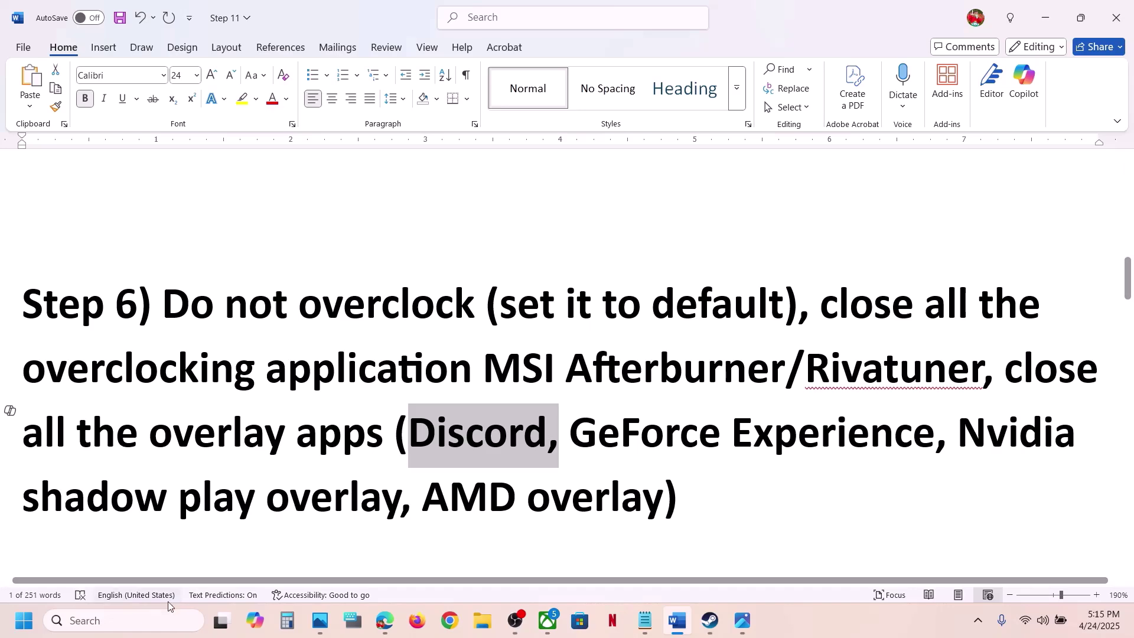
pyautogui.click(144, 618)
pyautogui.write('nvi')
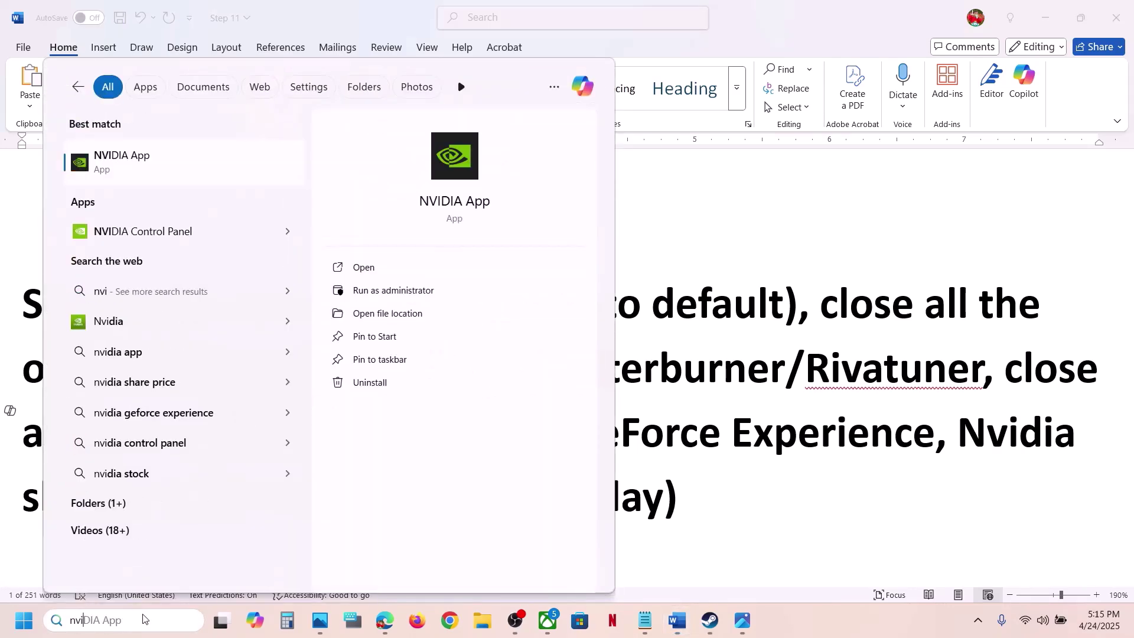
pyautogui.press('Return')
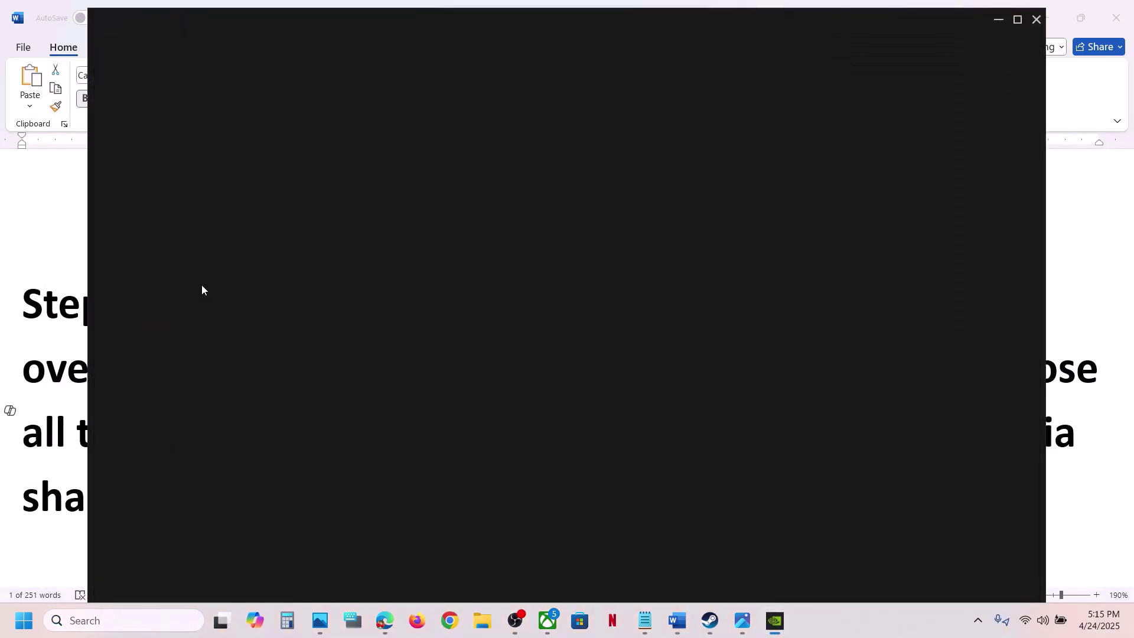
pyautogui.click(18, 295)
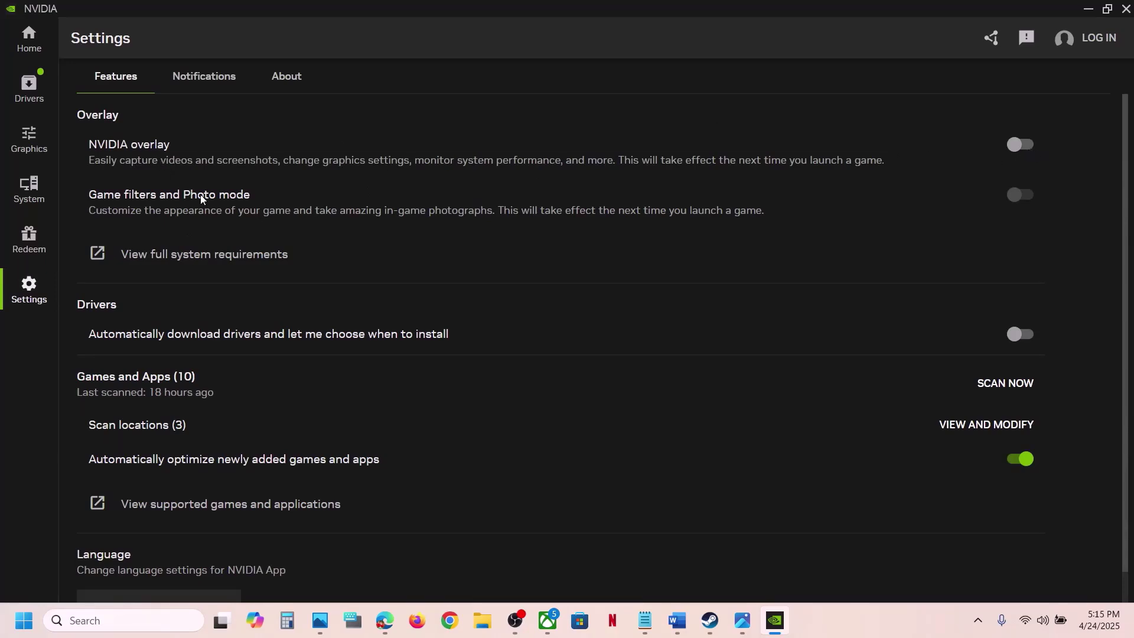
pyautogui.click(36, 147)
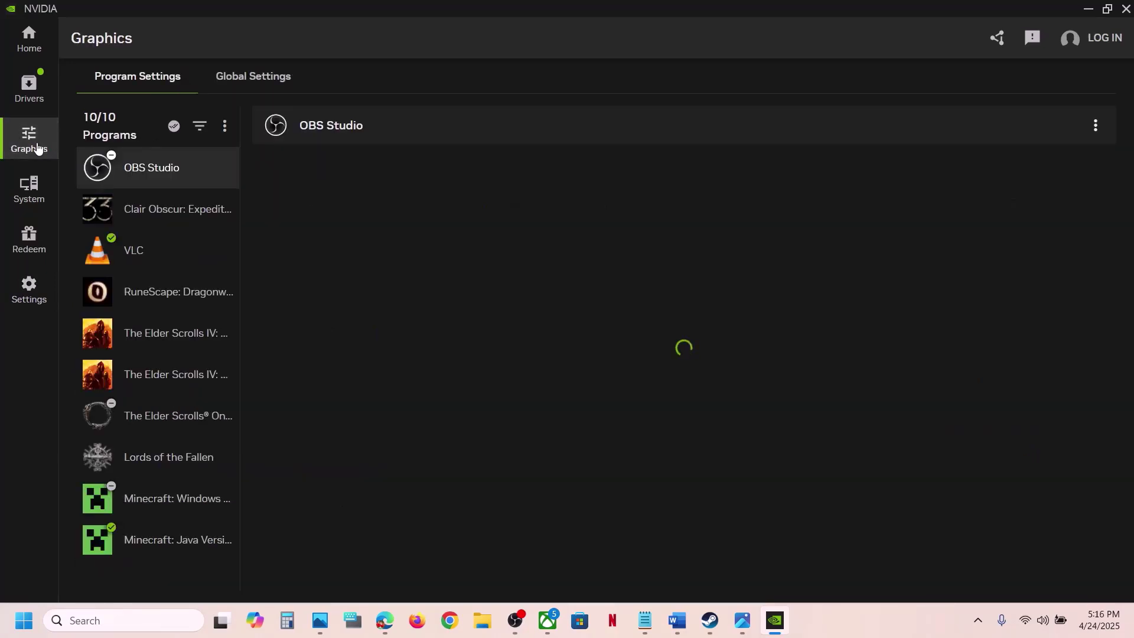
pyautogui.click(192, 211)
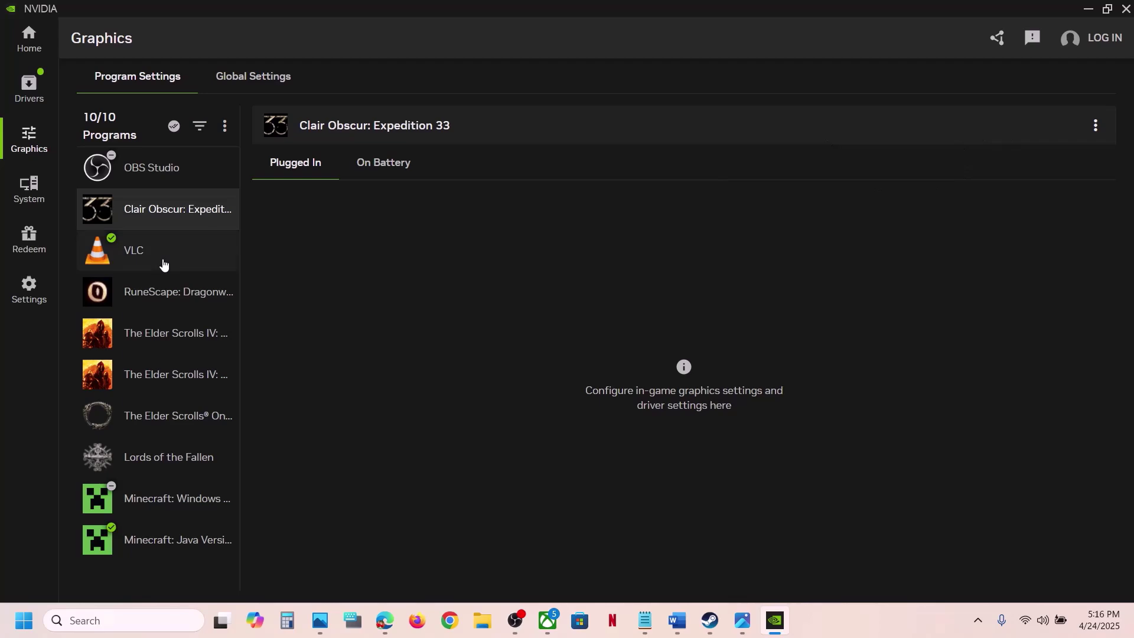
pyautogui.click(157, 176)
pyautogui.click(168, 201)
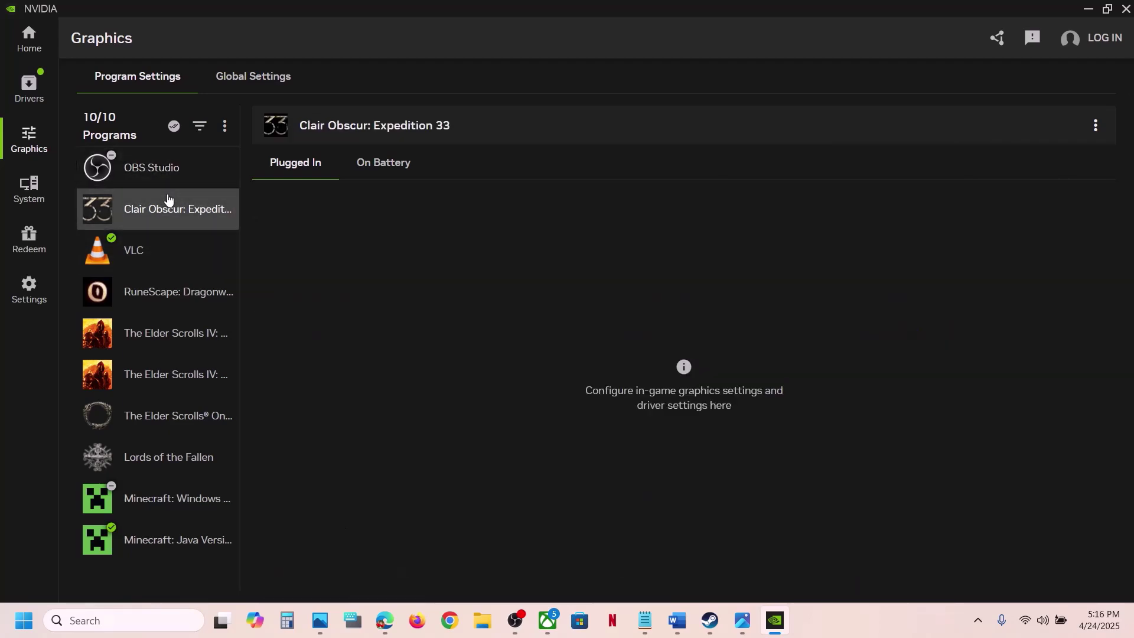
pyautogui.click(1126, 9)
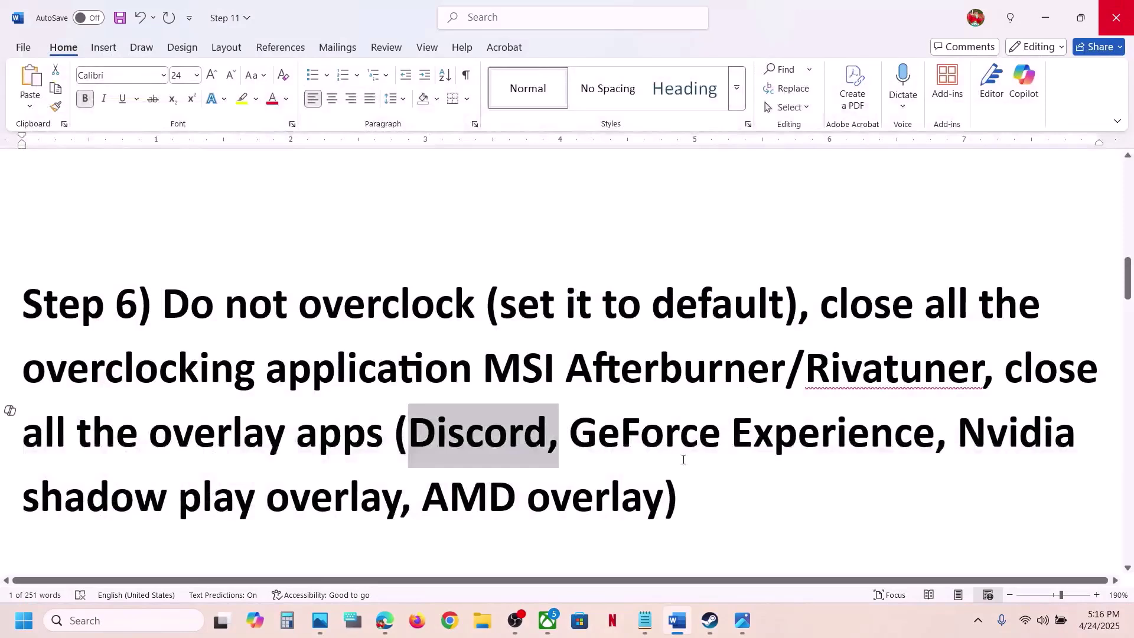
# - Highlight Step 7's rename, save-loss warning and backup phrases, then open This PC in File Explorer
pyautogui.click(511, 471)
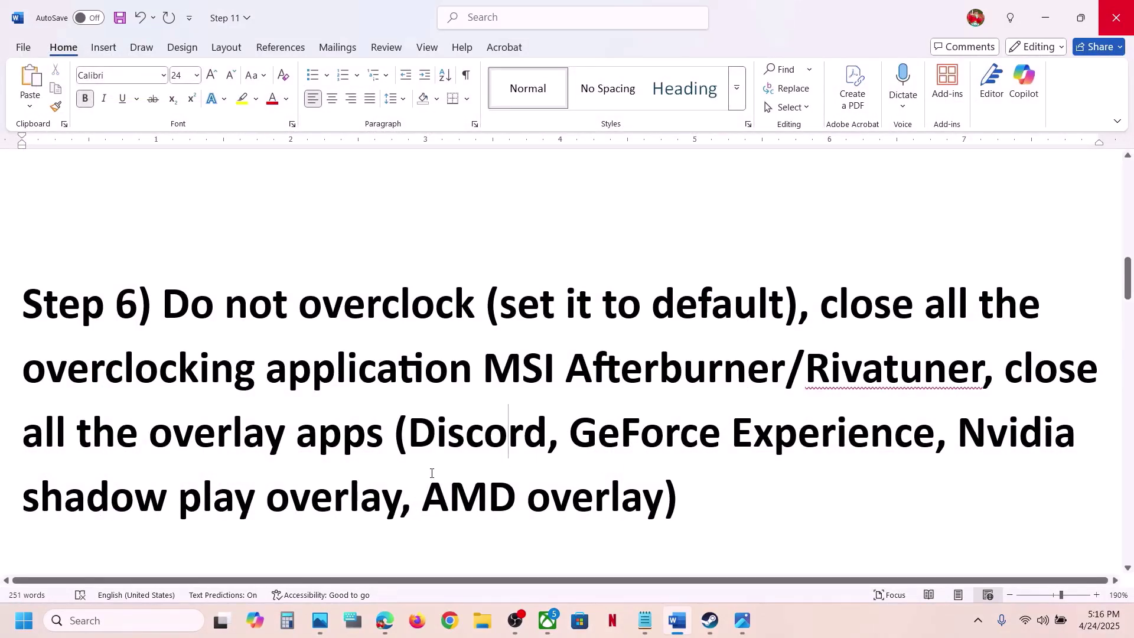
pyautogui.moveTo(54, 430); pyautogui.dragTo(392, 434)
pyautogui.click(344, 444)
pyautogui.scroll(-5, 344, 444)
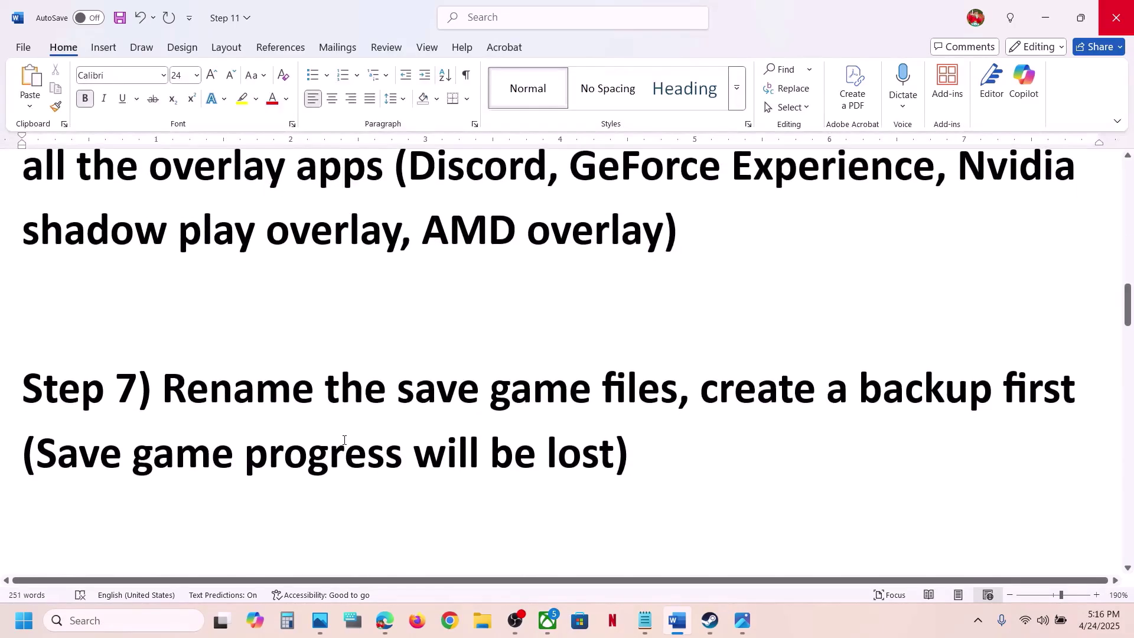
pyautogui.moveTo(163, 389); pyautogui.dragTo(685, 397)
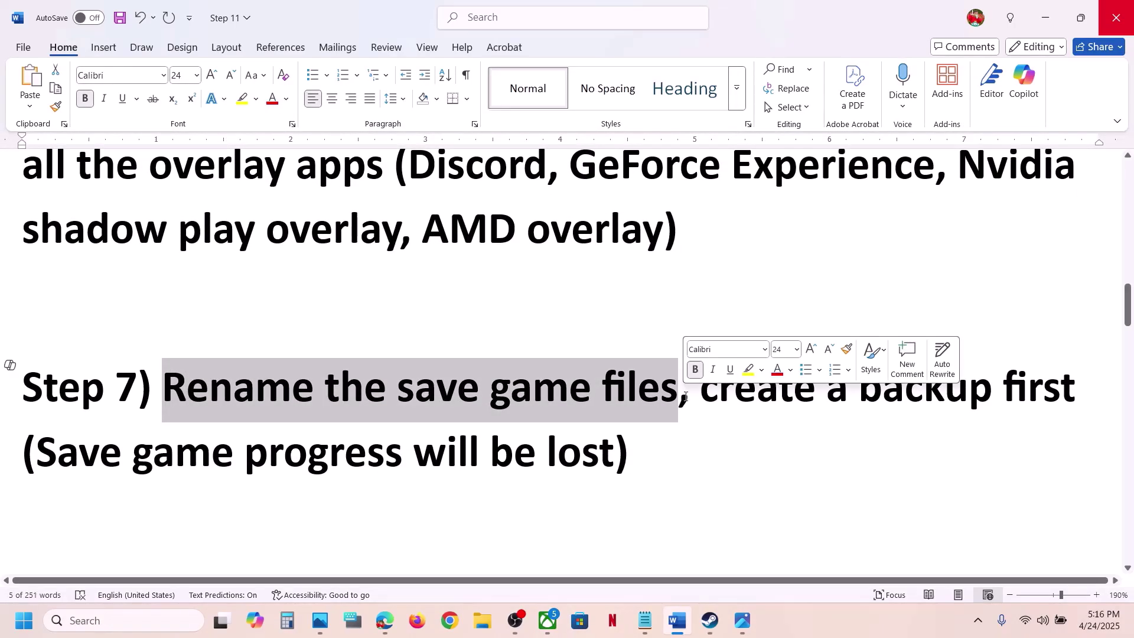
pyautogui.moveTo(32, 461); pyautogui.dragTo(558, 465)
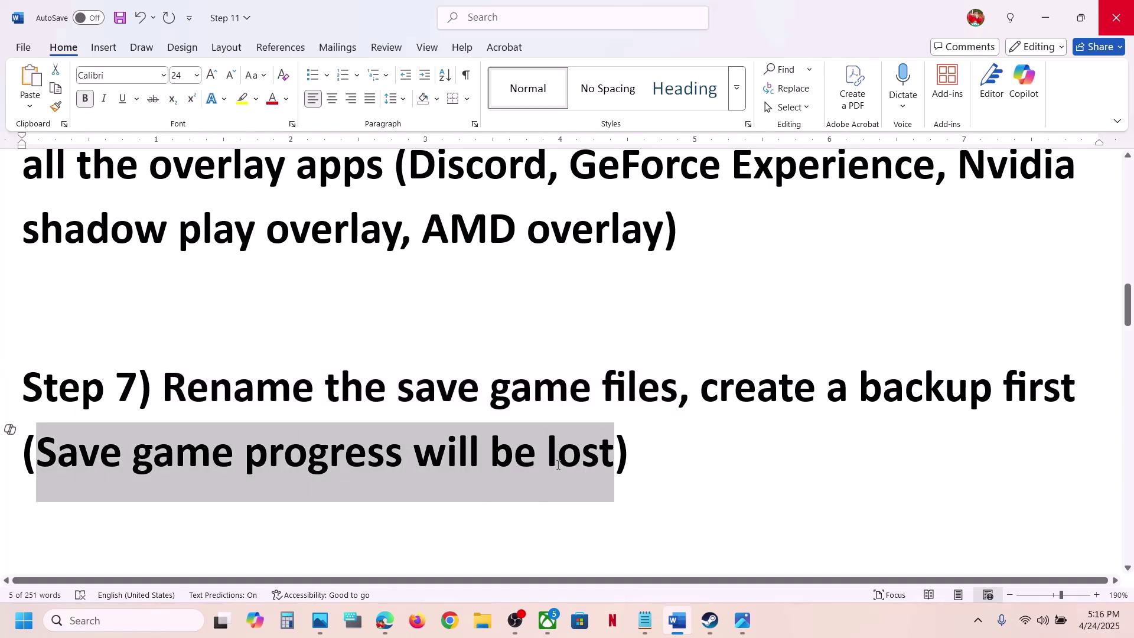
pyautogui.click(658, 378)
pyautogui.moveTo(701, 381); pyautogui.dragTo(1086, 390)
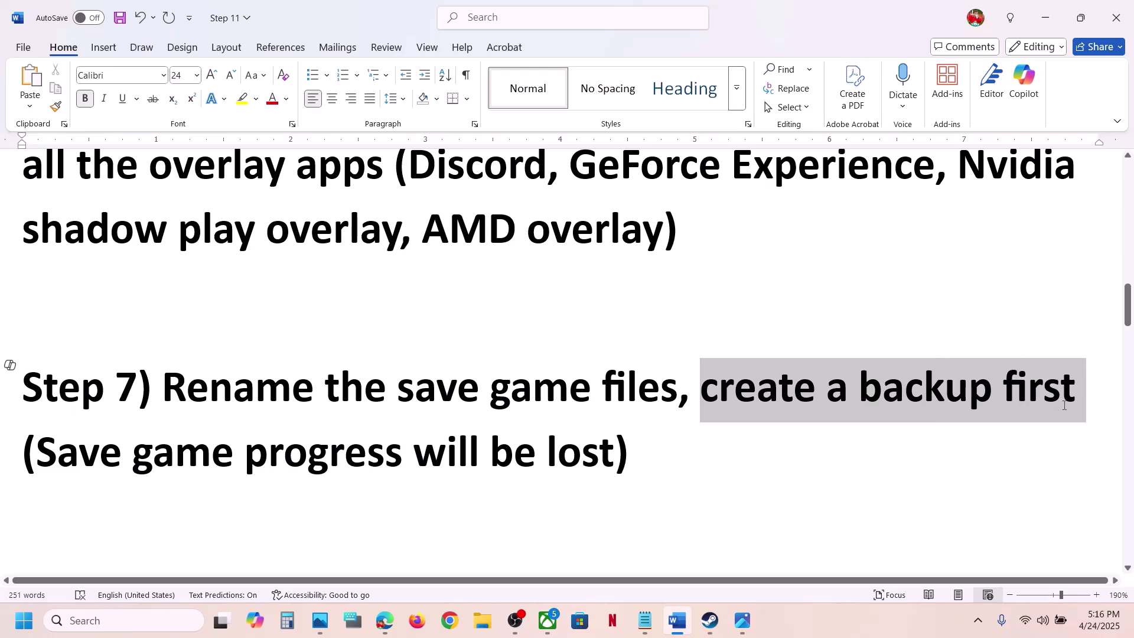
pyautogui.click(482, 624)
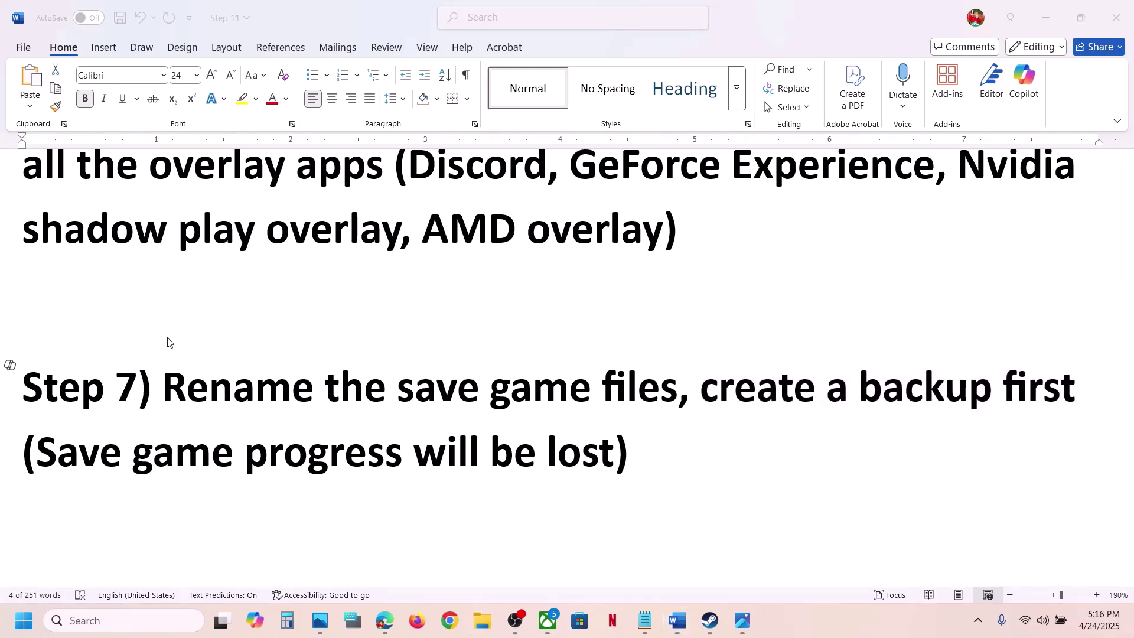
pyautogui.click(80, 355)
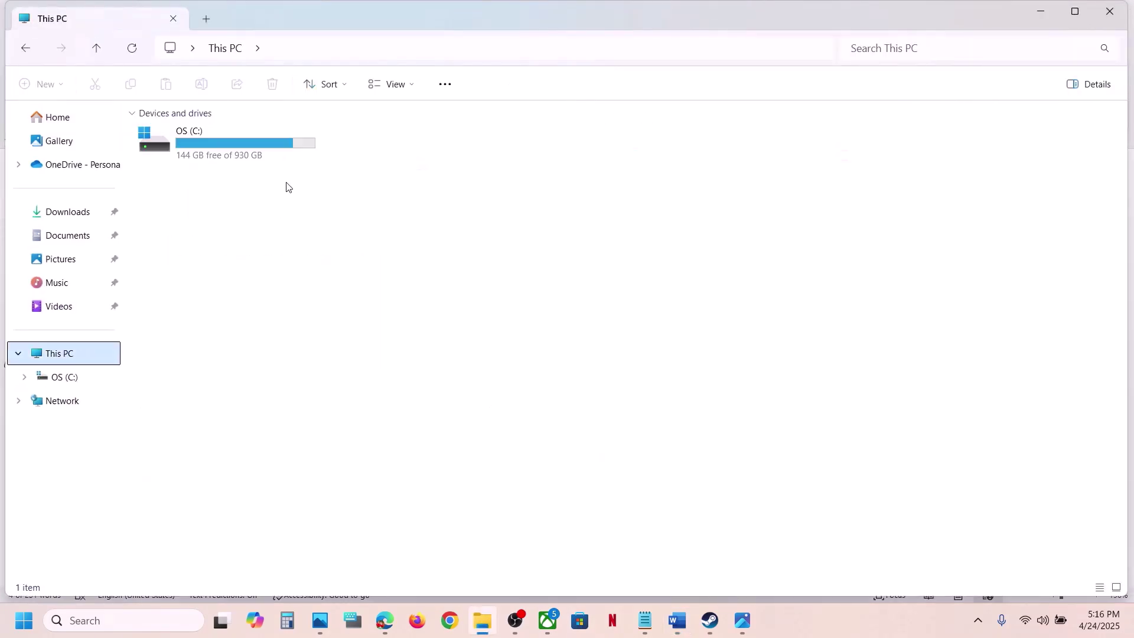
# - Go from the C: drive through Users and your profile to AppData\Local
pyautogui.doubleClick(246, 154)
pyautogui.scroll(-4, 220, 413)
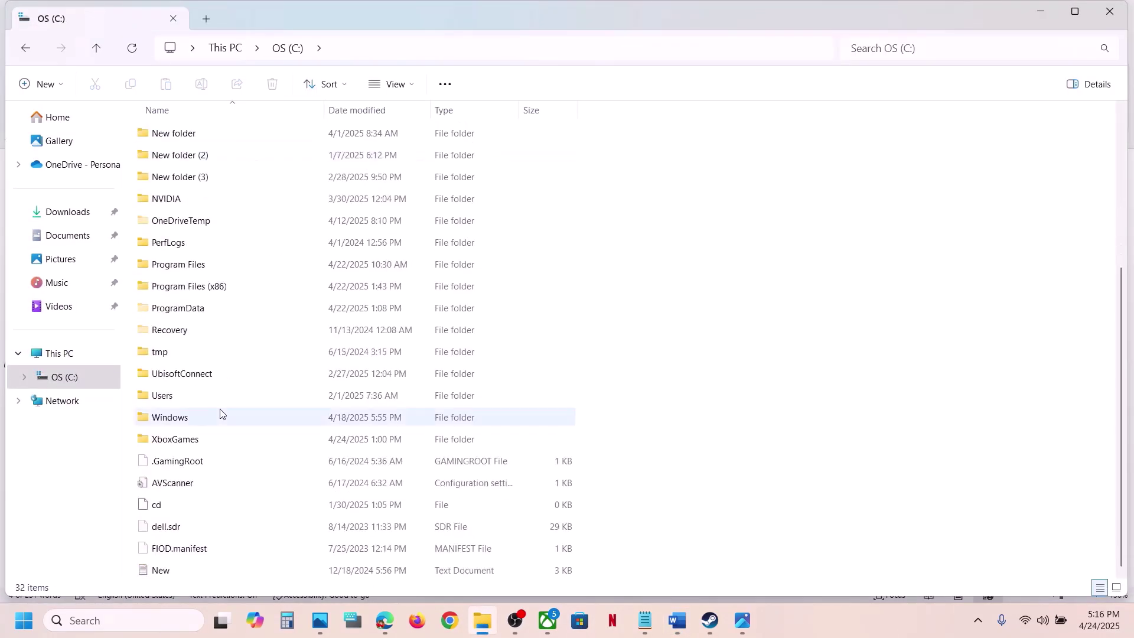
pyautogui.doubleClick(169, 397)
pyautogui.click(196, 141)
pyautogui.doubleClick(196, 142)
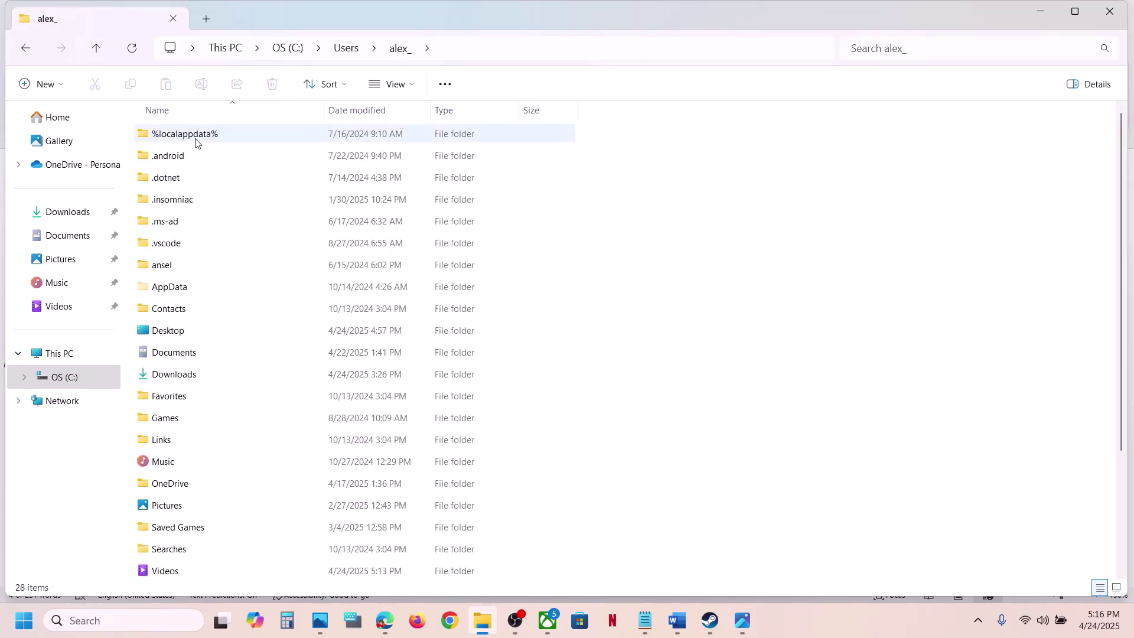
pyautogui.click(154, 284)
pyautogui.click(417, 89)
pyautogui.moveTo(413, 359)
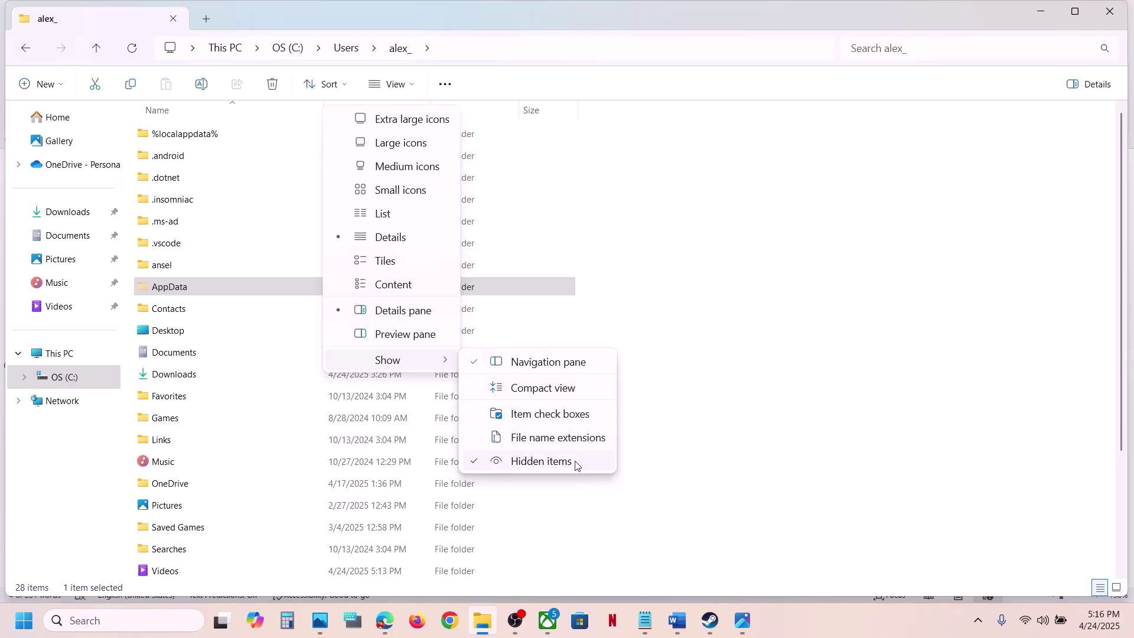
pyautogui.click(200, 284)
pyautogui.doubleClick(201, 285)
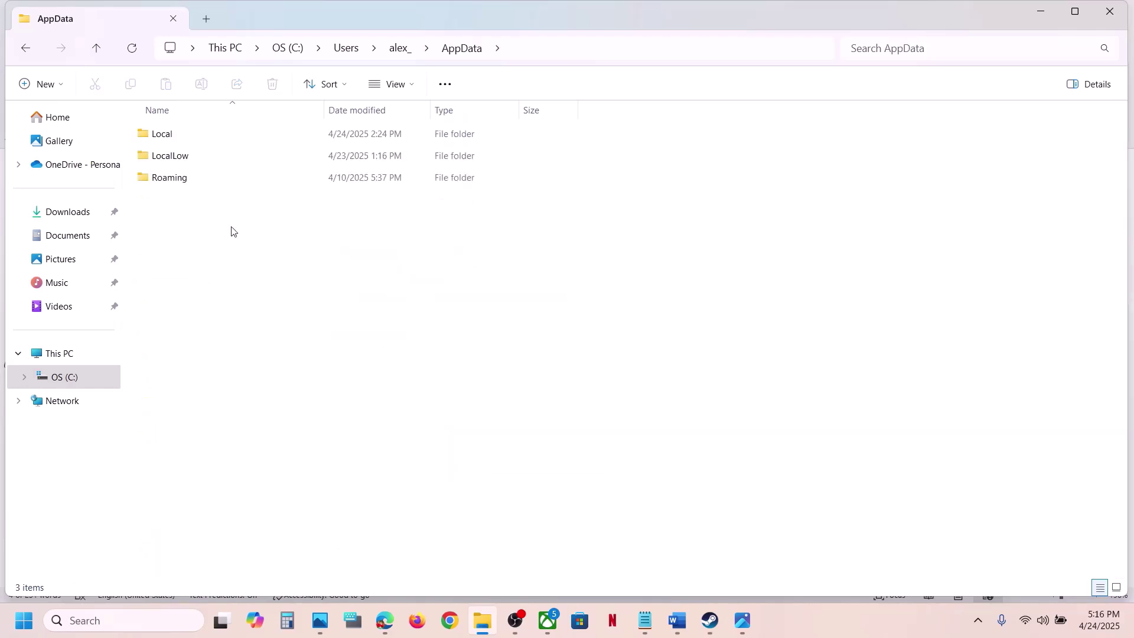
pyautogui.doubleClick(199, 131)
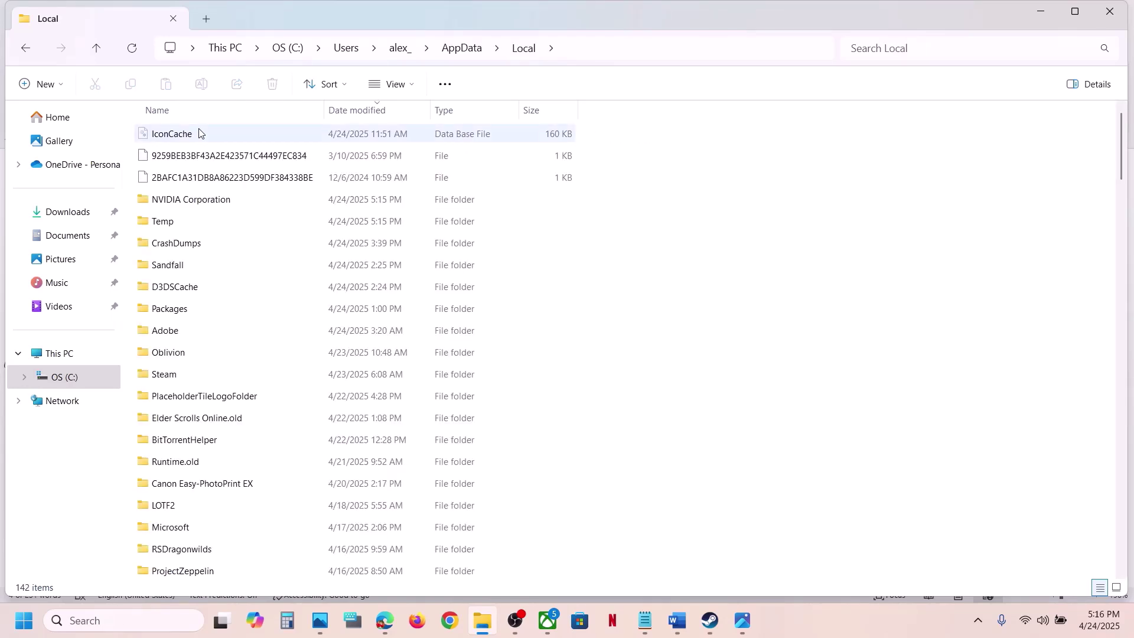
# - Copy the Sandfall save folder
pyautogui.click(185, 266)
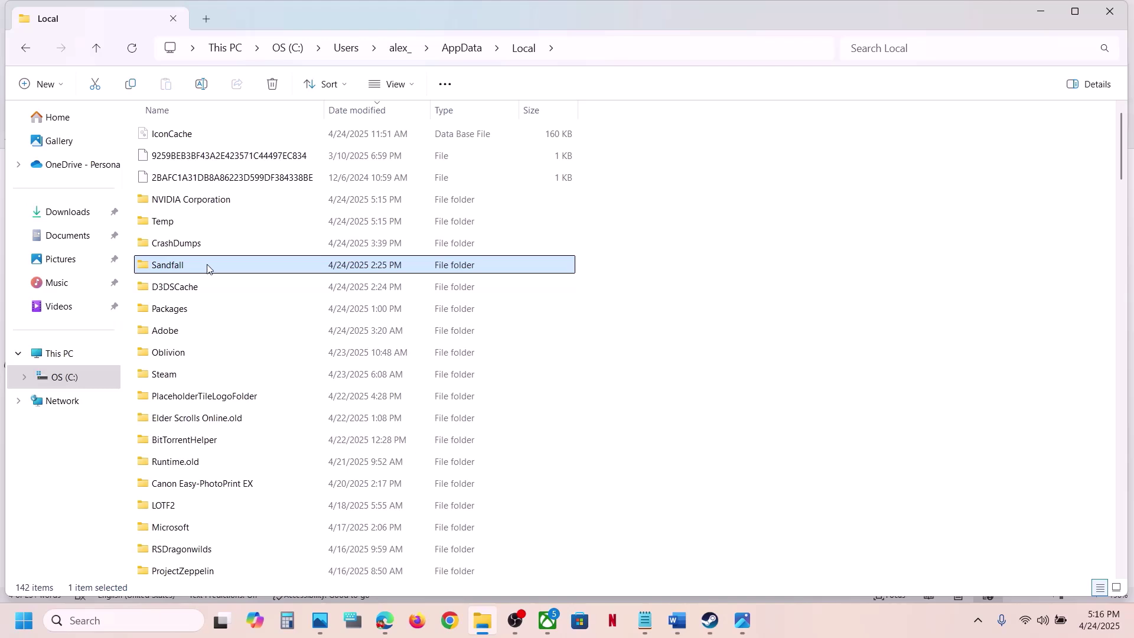
pyautogui.rightClick(207, 268)
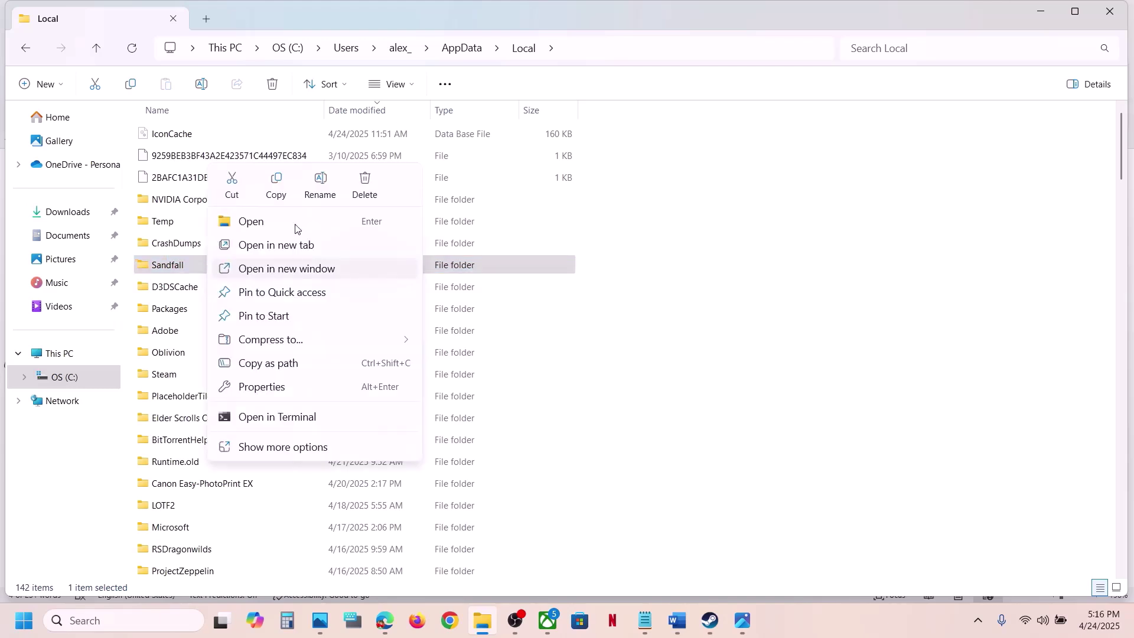
pyautogui.click(281, 194)
# - Paste a Sandfall backup onto the desktop beside Oblivion Remastered
pyautogui.press('super+d')
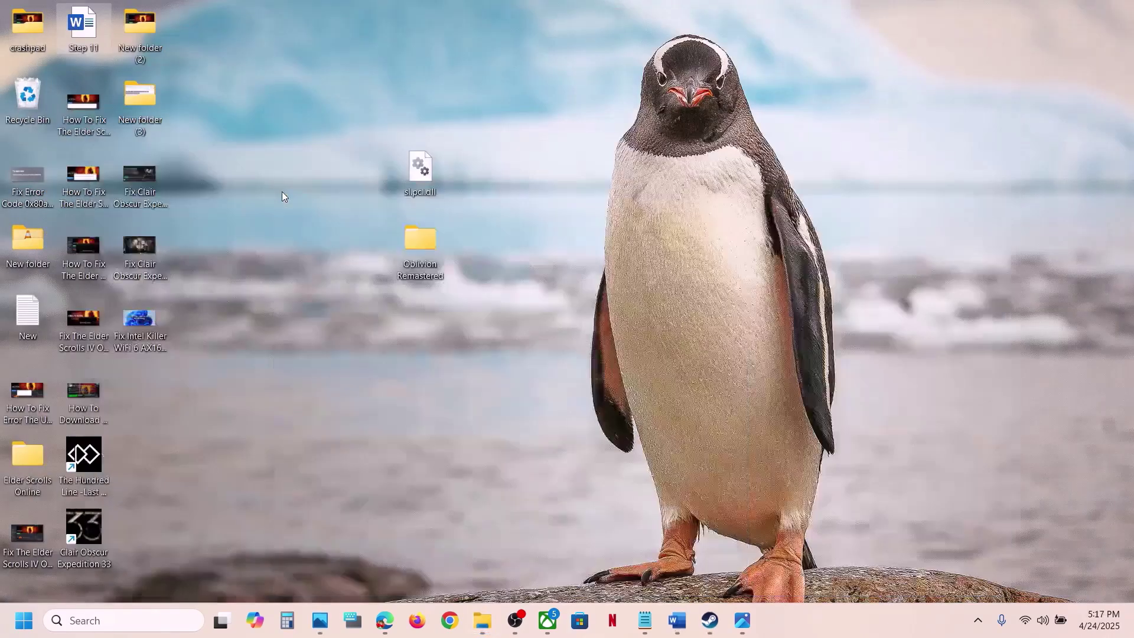
pyautogui.hotkey('ctrl', 'v')
pyautogui.moveTo(141, 398); pyautogui.dragTo(431, 338)
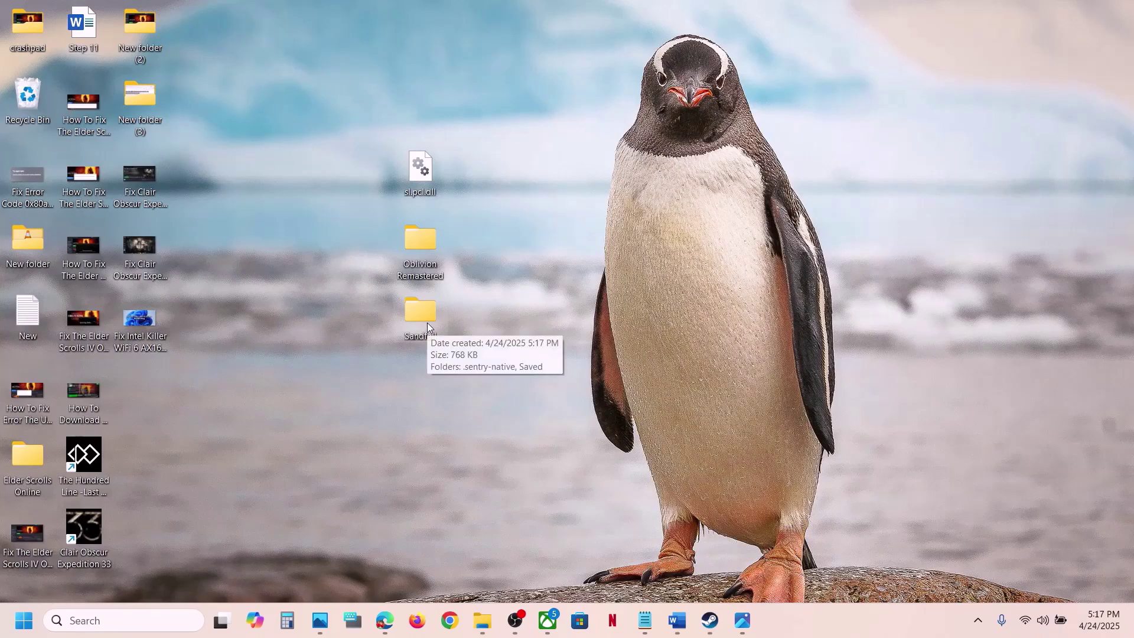
# - Rename the original Sandfall folder in AppData\Local to Sandfall.old
pyautogui.click(483, 623)
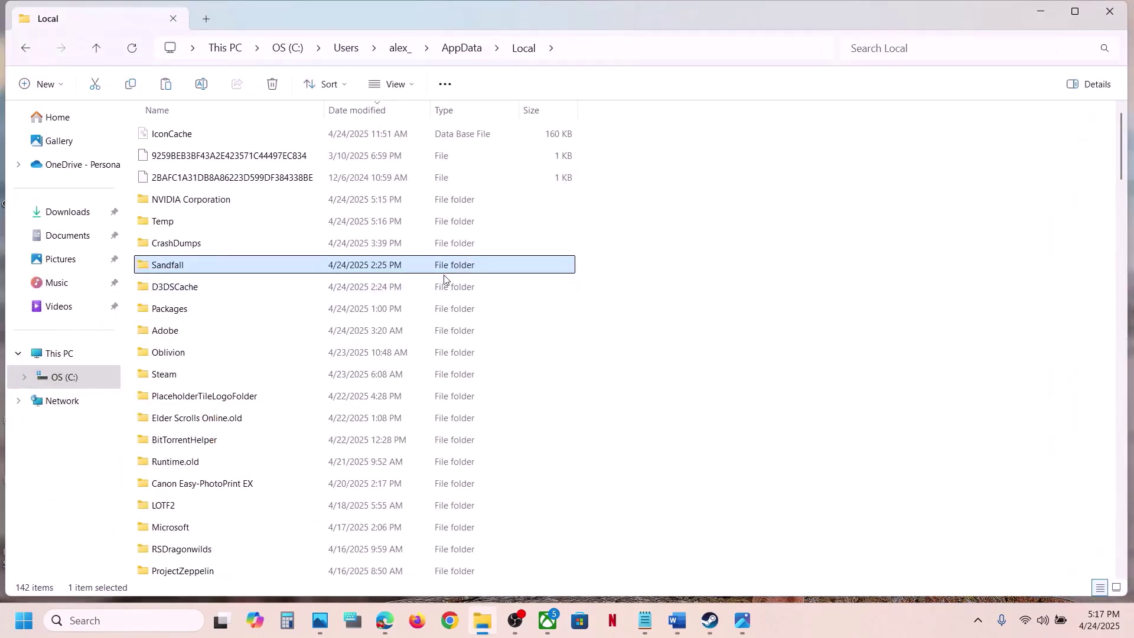
pyautogui.rightClick(221, 267)
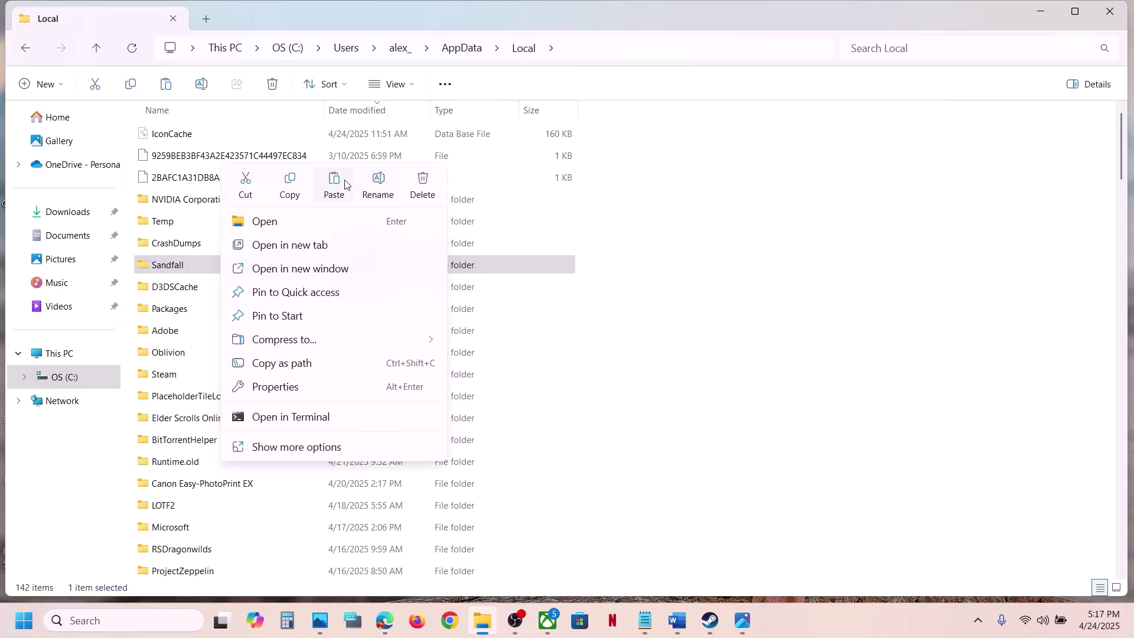
pyautogui.click(381, 184)
pyautogui.click(197, 261)
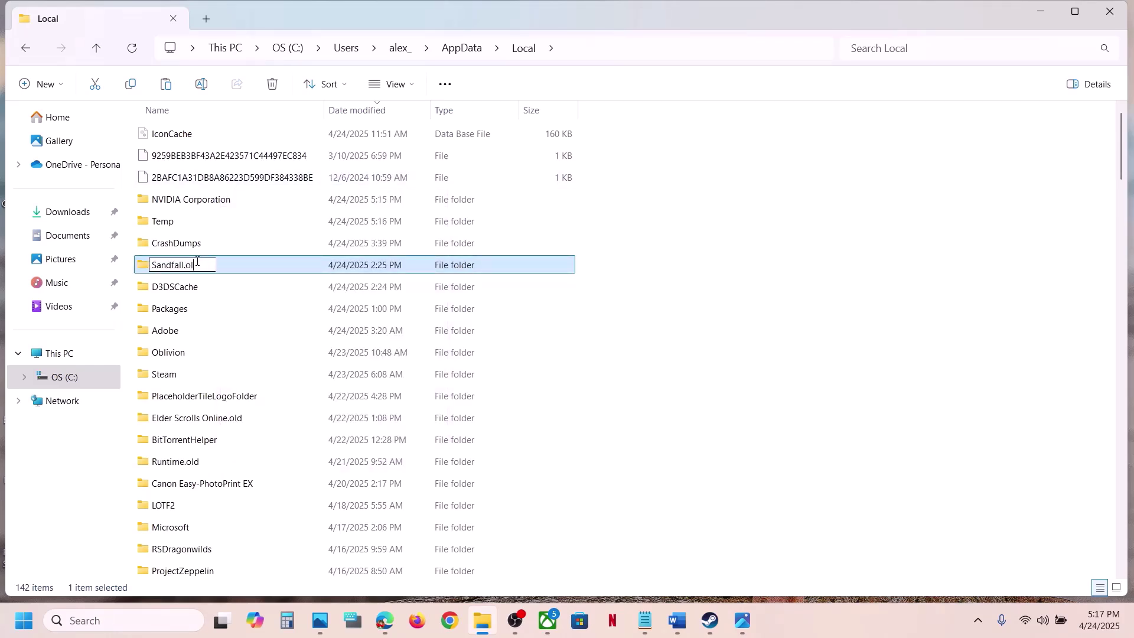
pyautogui.click(739, 343)
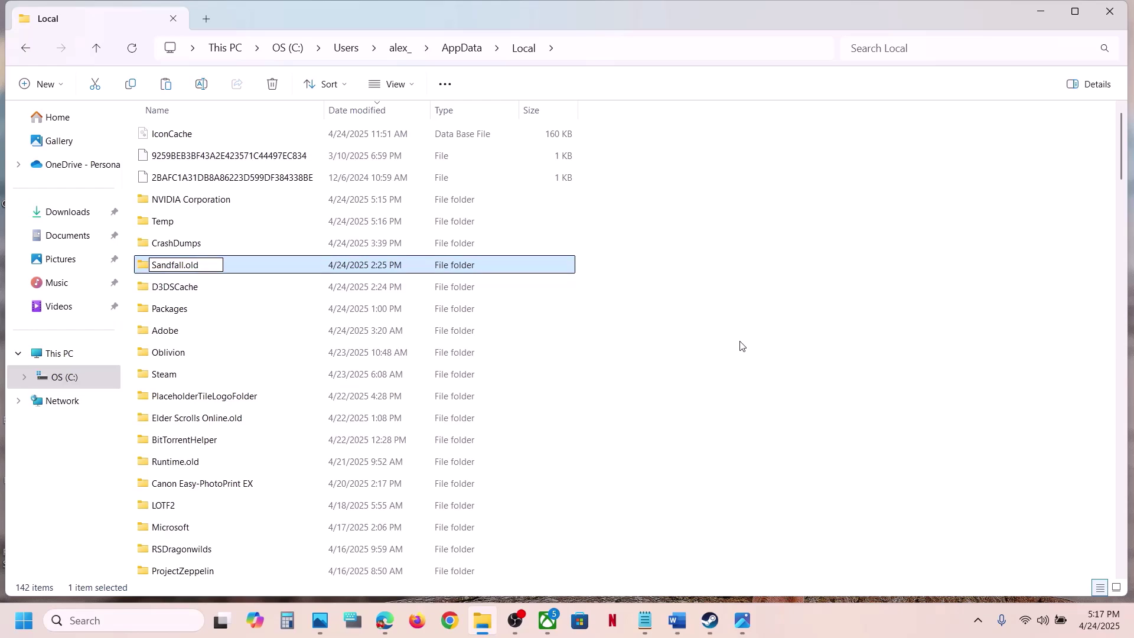